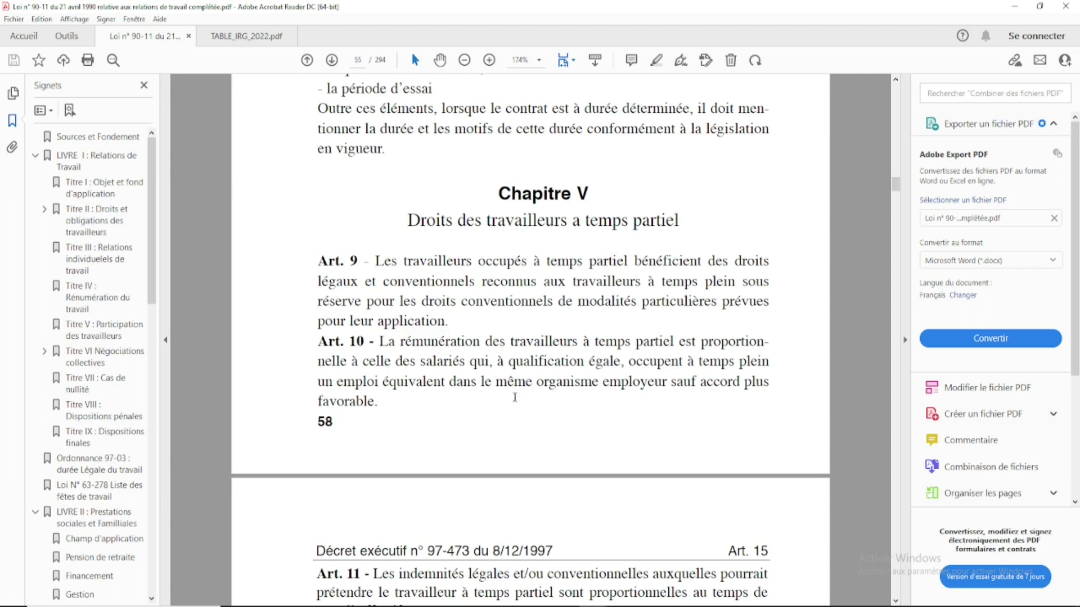
# Review the articles of Décret exécutif n° 97-473 on part-time work, returning to its opening chapter.
pyautogui.scroll(-3, 516, 401)
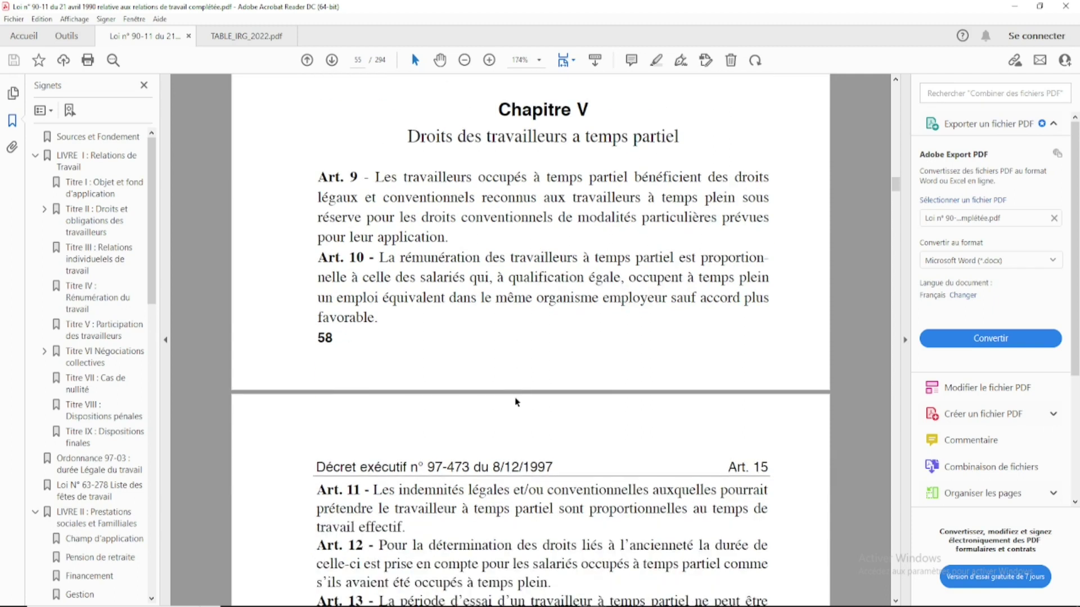
pyautogui.scroll(-7, 516, 402)
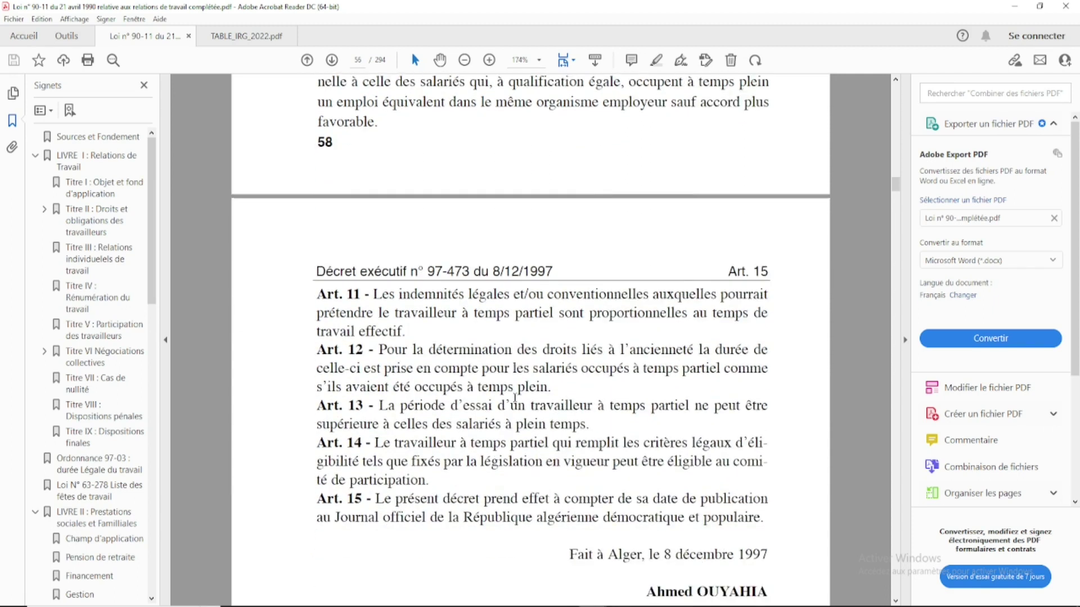
pyautogui.scroll(20, 514, 397)
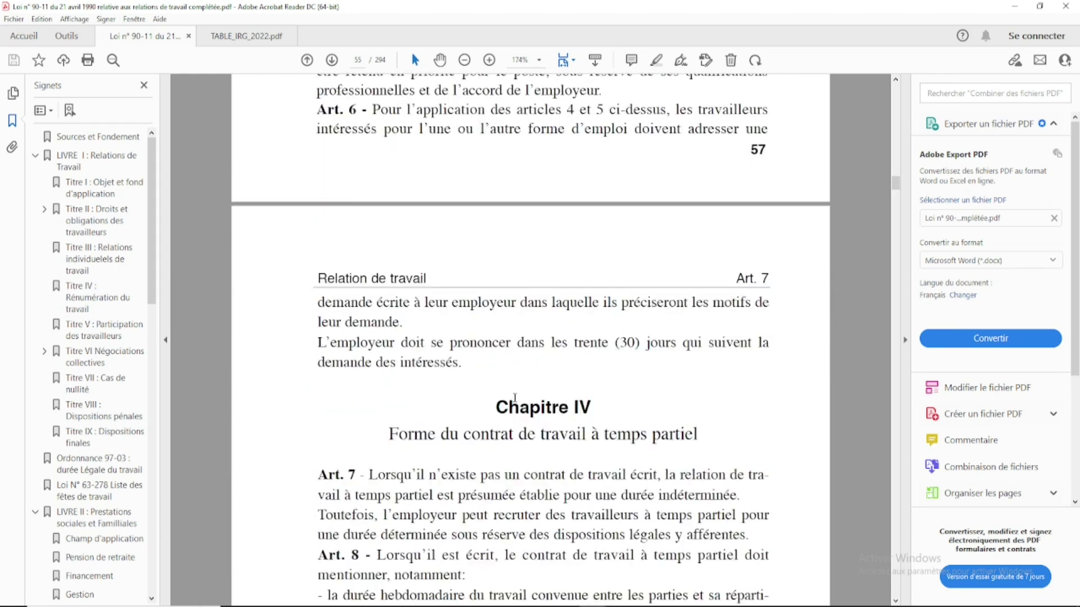
pyautogui.scroll(15, 514, 397)
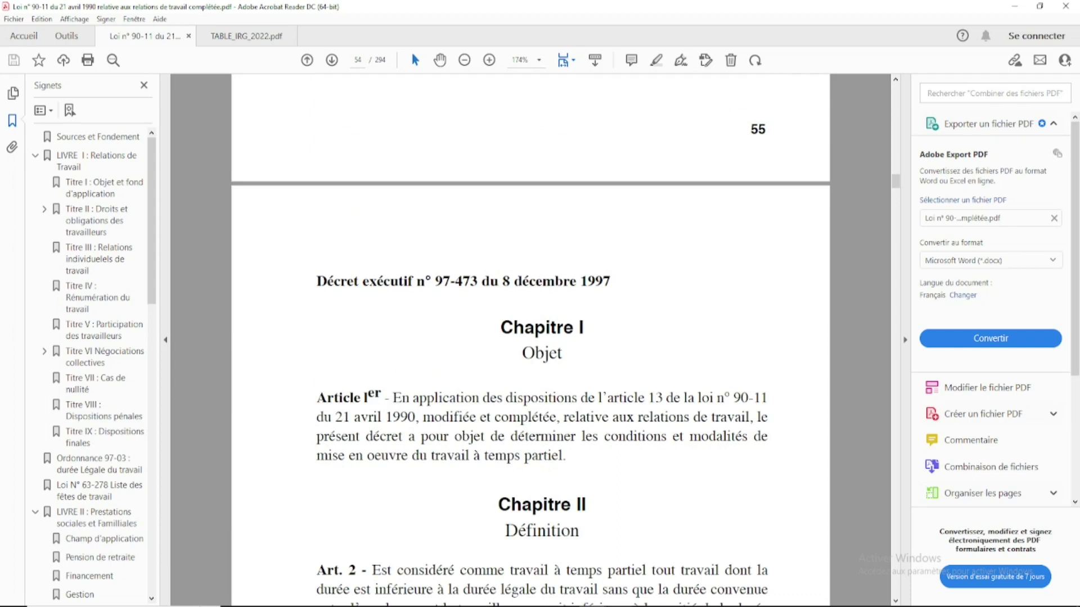
# Switch to the Excel workbook Classeur1, set the full-time salary table C6:D16 to font size 18 and fit column D to its contents.
pyautogui.moveTo(620, 605)
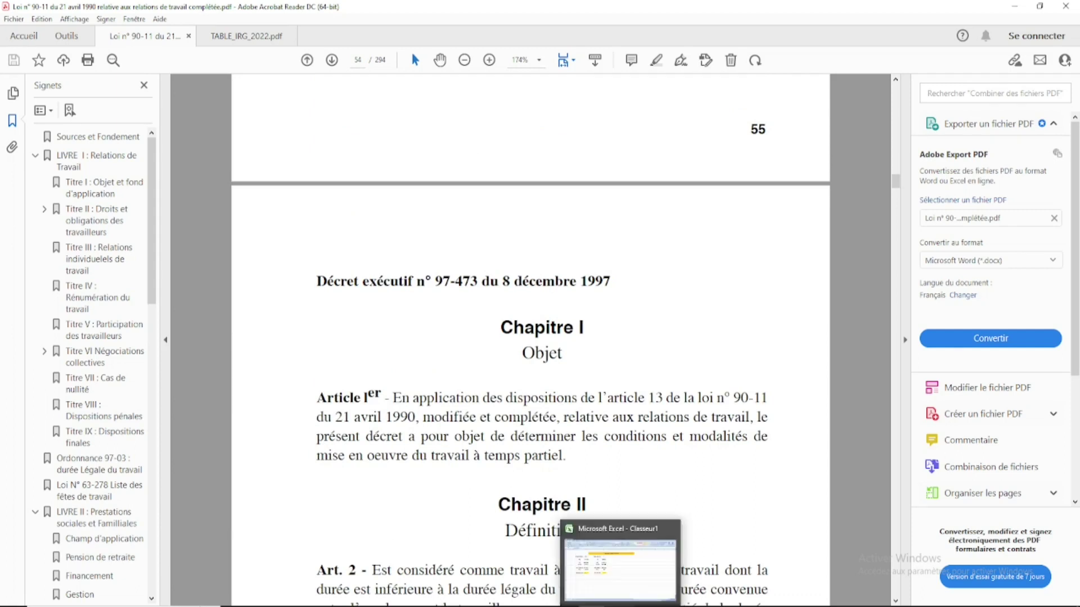
pyautogui.click(620, 568)
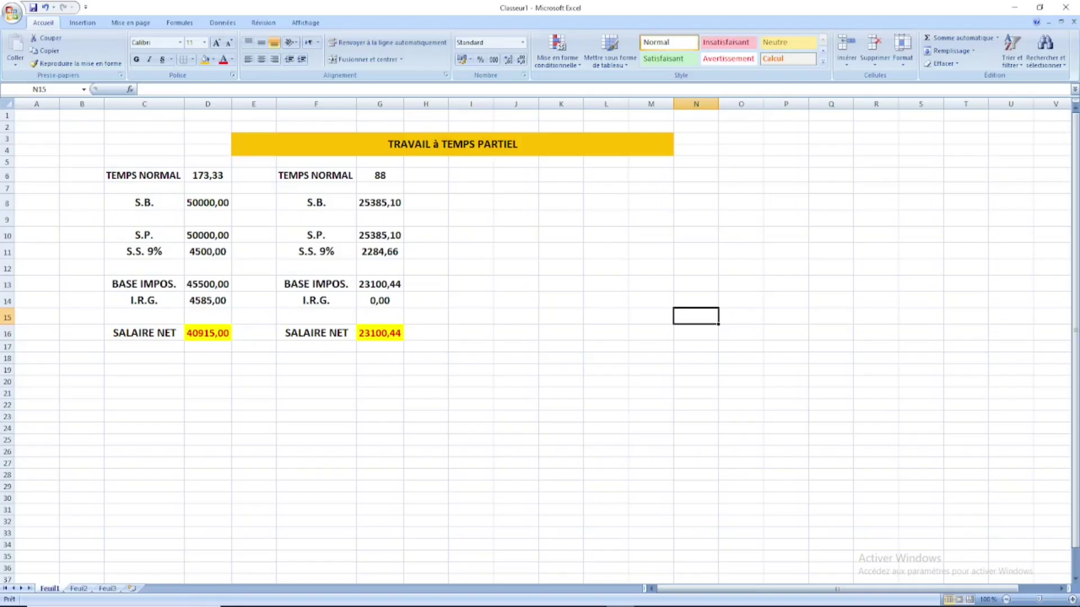
pyautogui.click(179, 180)
pyautogui.moveTo(120, 173); pyautogui.dragTo(219, 336)
pyautogui.click(204, 42)
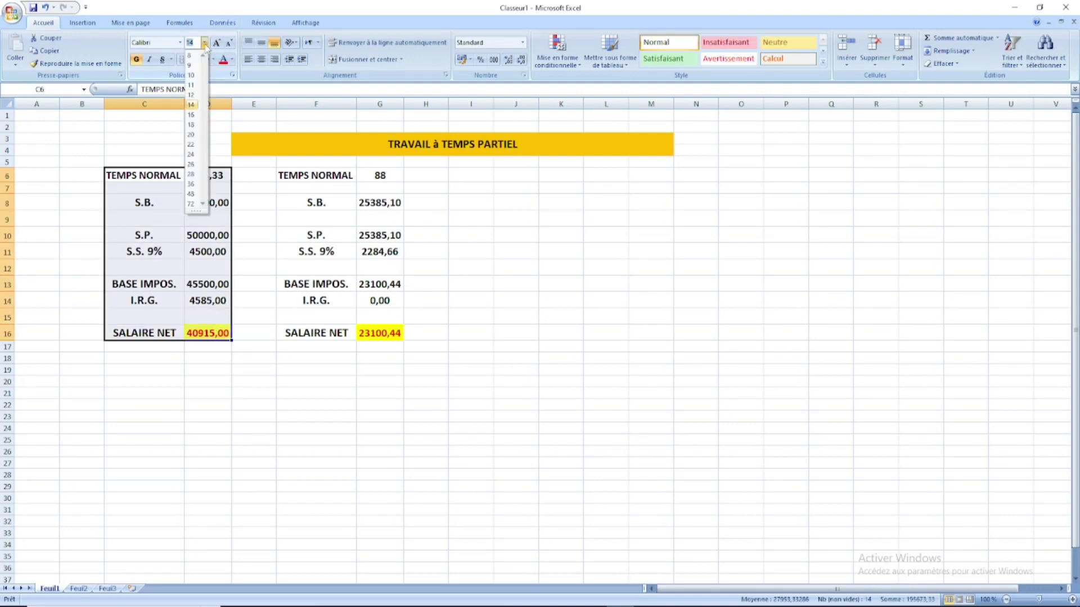
pyautogui.click(192, 126)
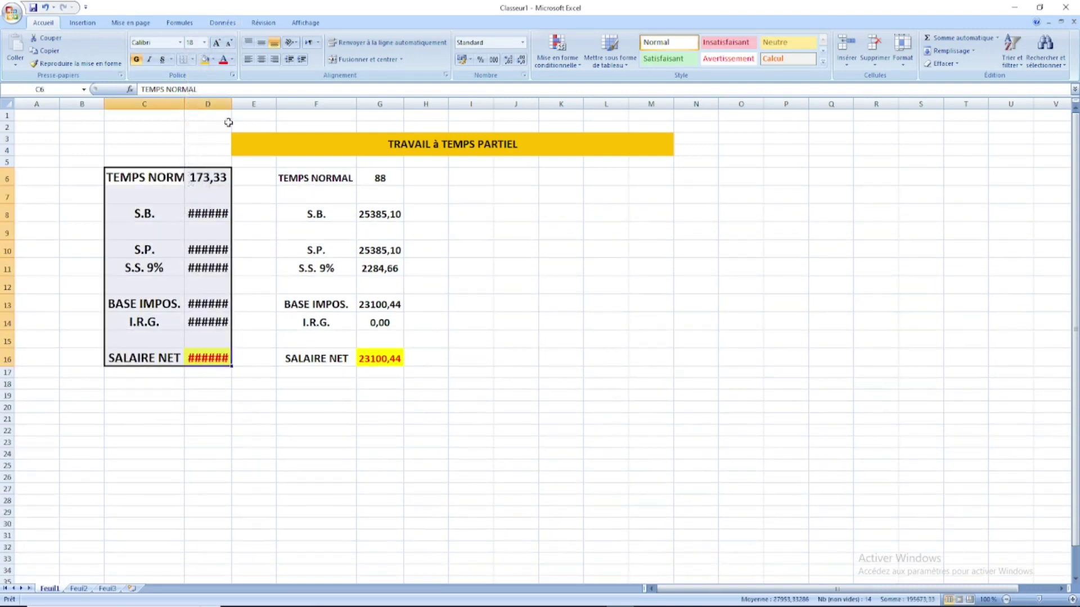
pyautogui.doubleClick(232, 104)
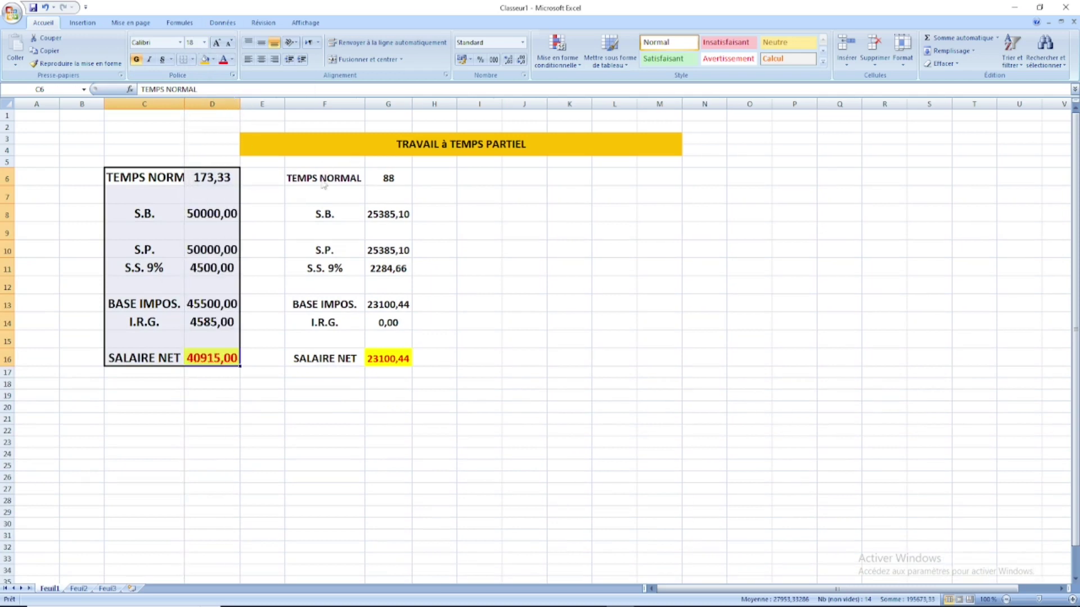
# Set the second salary table F6:G16 to font size 18 and widen columns G and C to show their contents.
pyautogui.moveTo(301, 178); pyautogui.dragTo(406, 363)
pyautogui.click(204, 43)
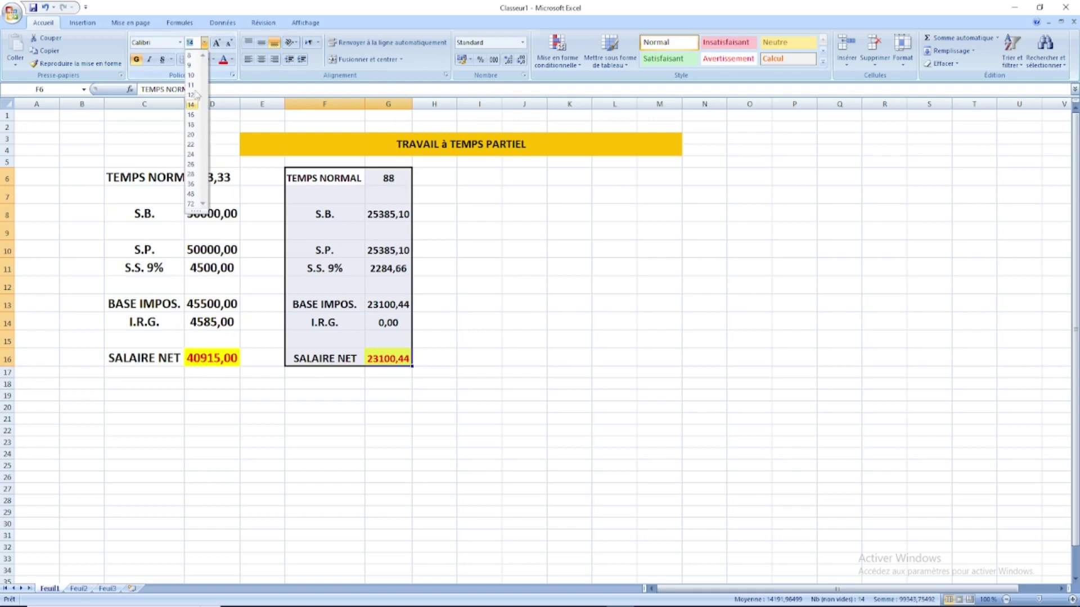
pyautogui.click(191, 126)
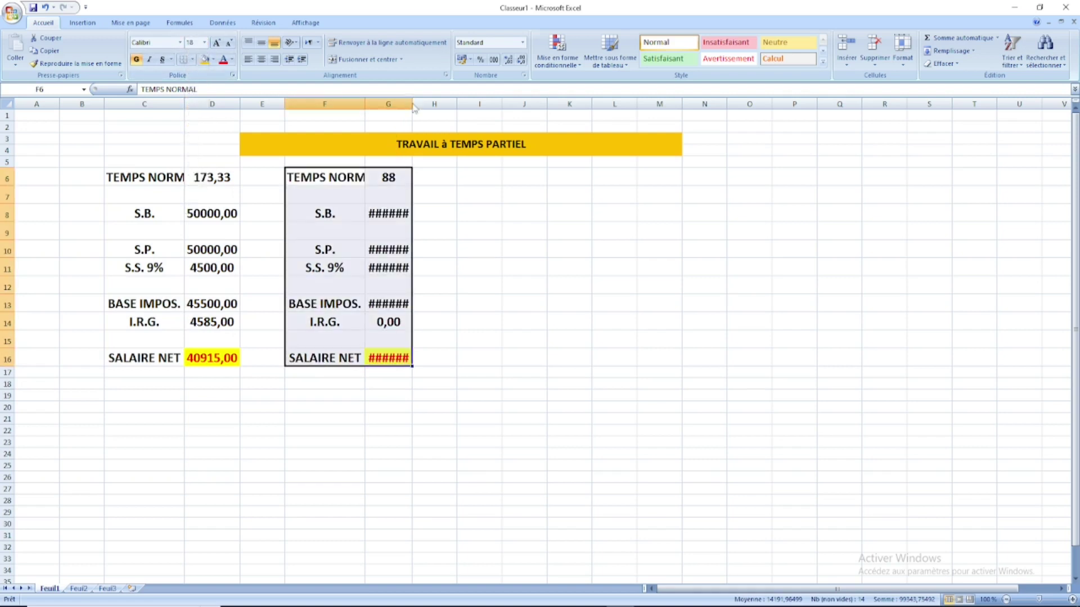
pyautogui.moveTo(412, 104); pyautogui.dragTo(420, 104)
pyautogui.click(537, 285)
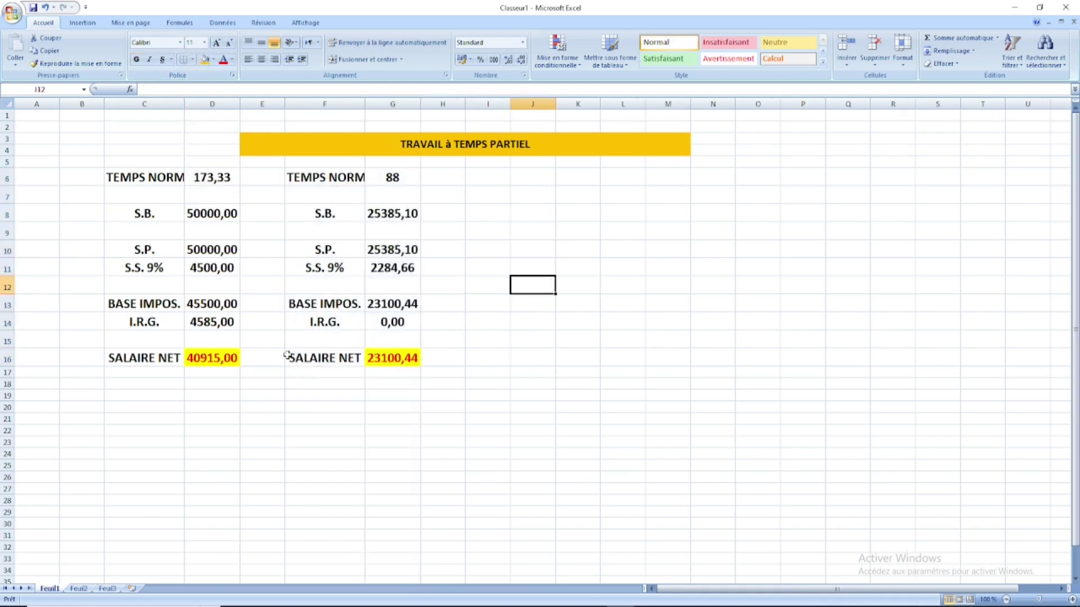
pyautogui.doubleClick(184, 104)
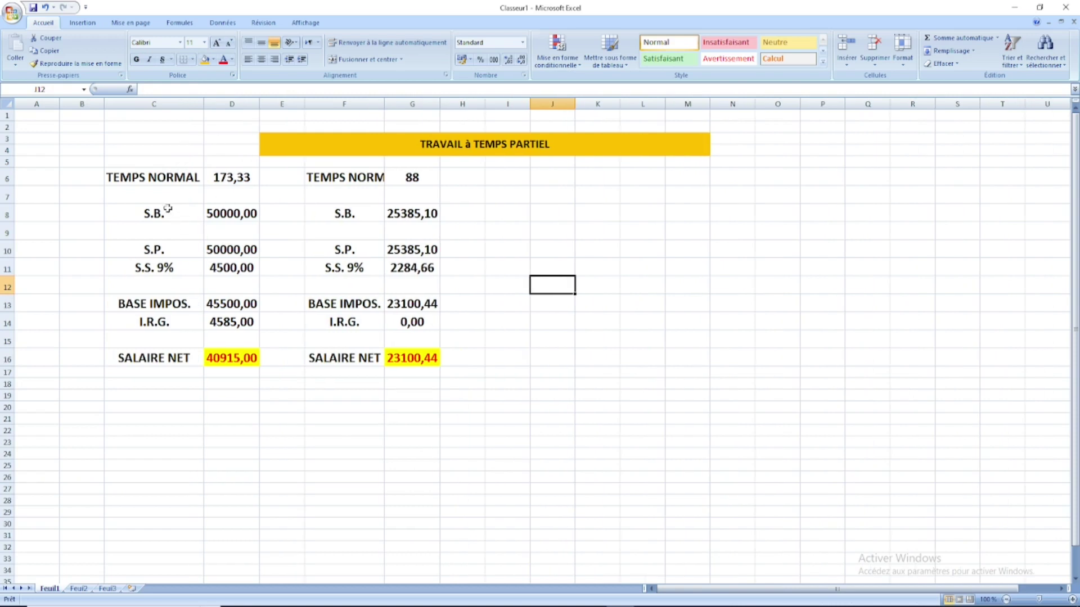
# Examine the normal working hours and the base salary (S.B.) in the full-time table.
pyautogui.click(161, 173)
pyautogui.click(233, 179)
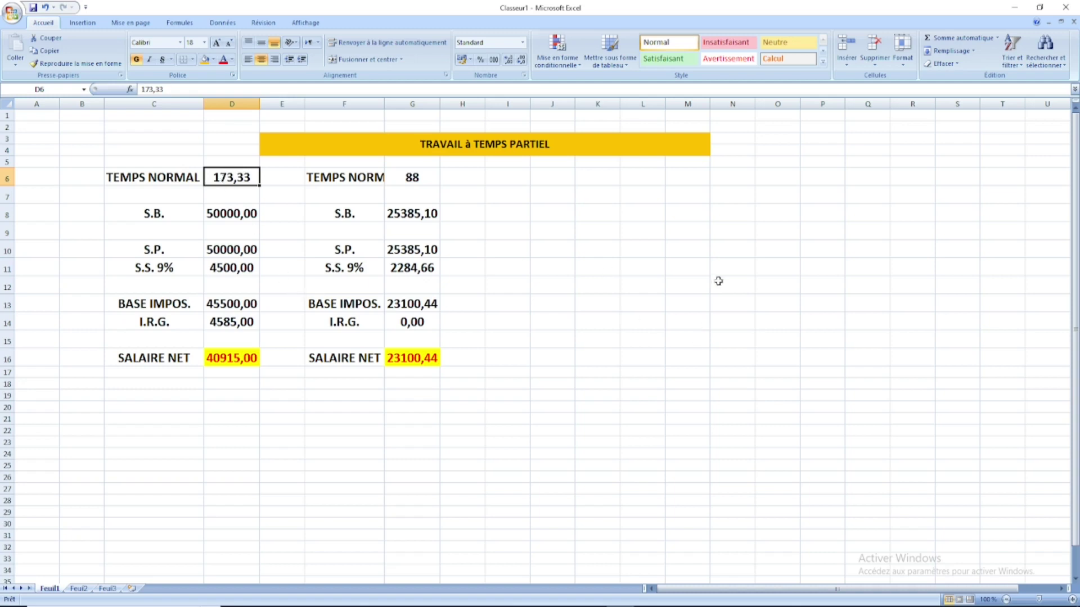
pyautogui.click(740, 248)
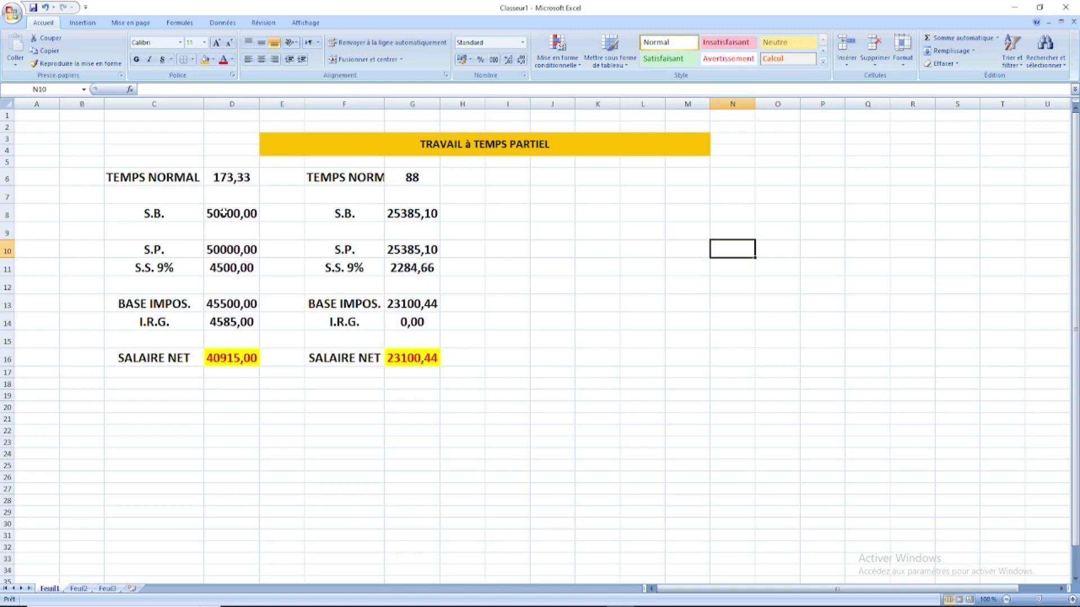
pyautogui.click(224, 212)
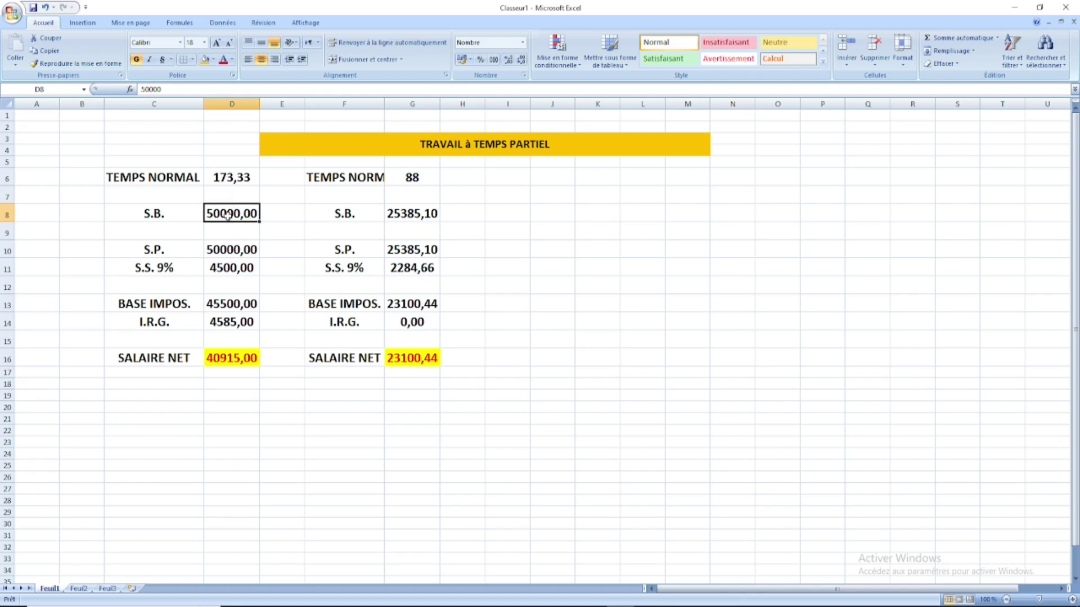
pyautogui.click(119, 178)
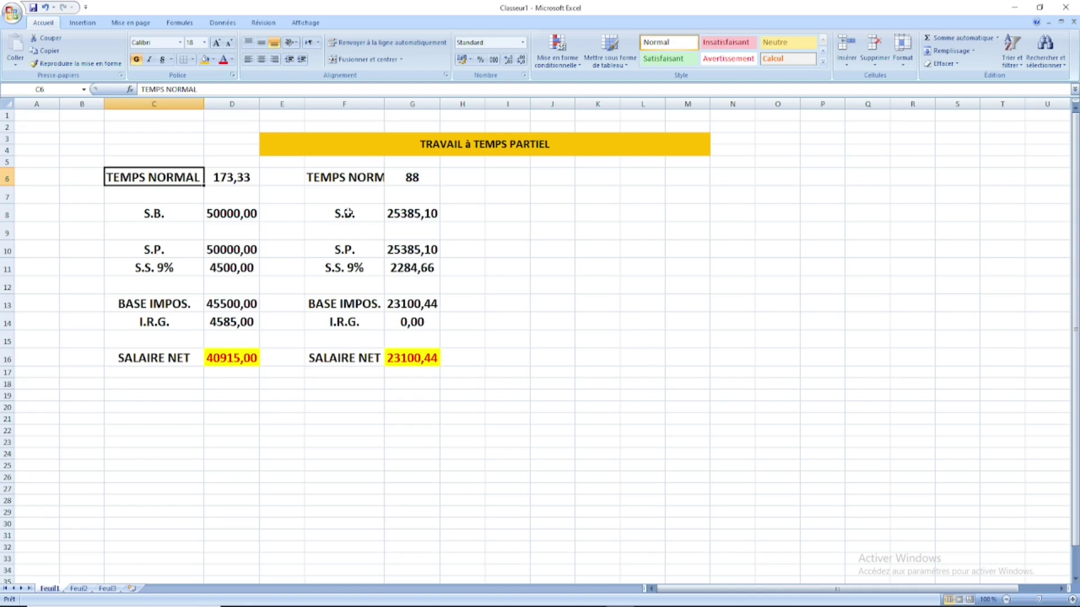
pyautogui.click(225, 211)
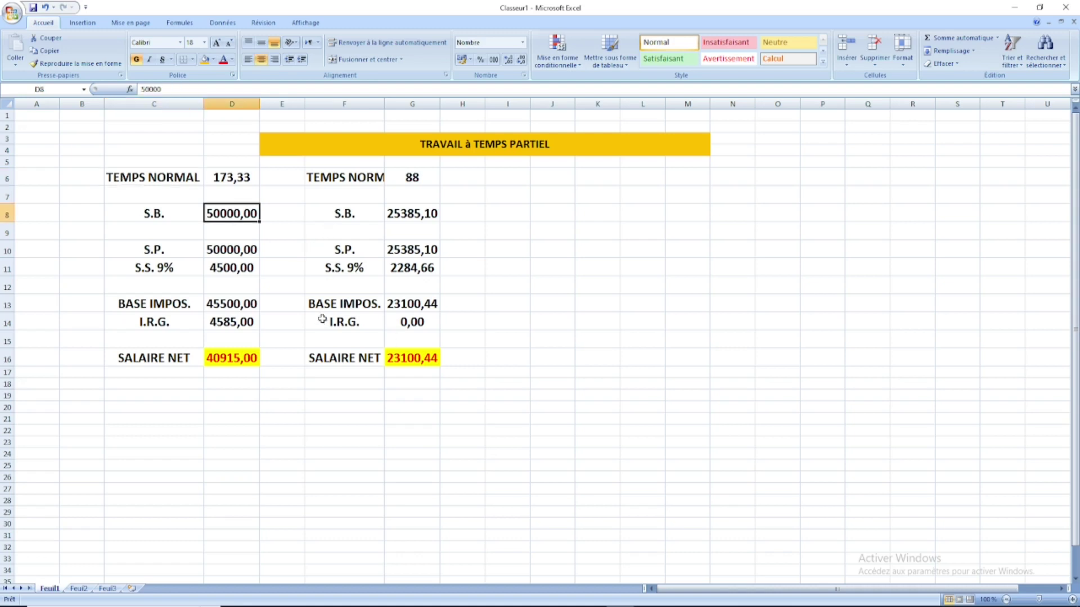
# Step through the full-time S.P., S.S. 9%, taxable base and I.R.G. cells to examine how each is calculated.
pyautogui.press('Down')
pyautogui.press('Down')
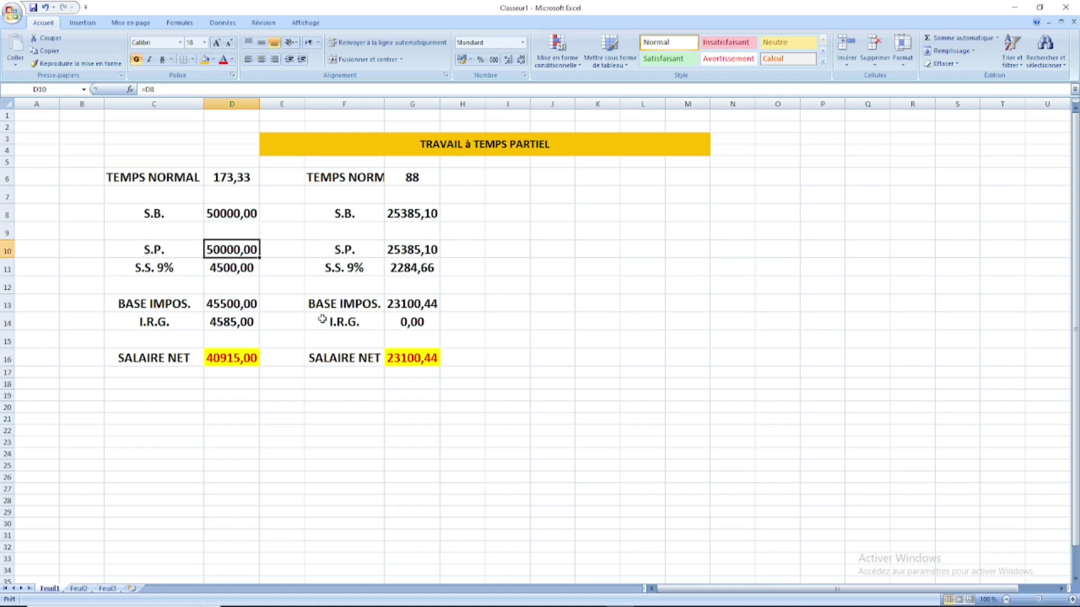
pyautogui.press('Down')
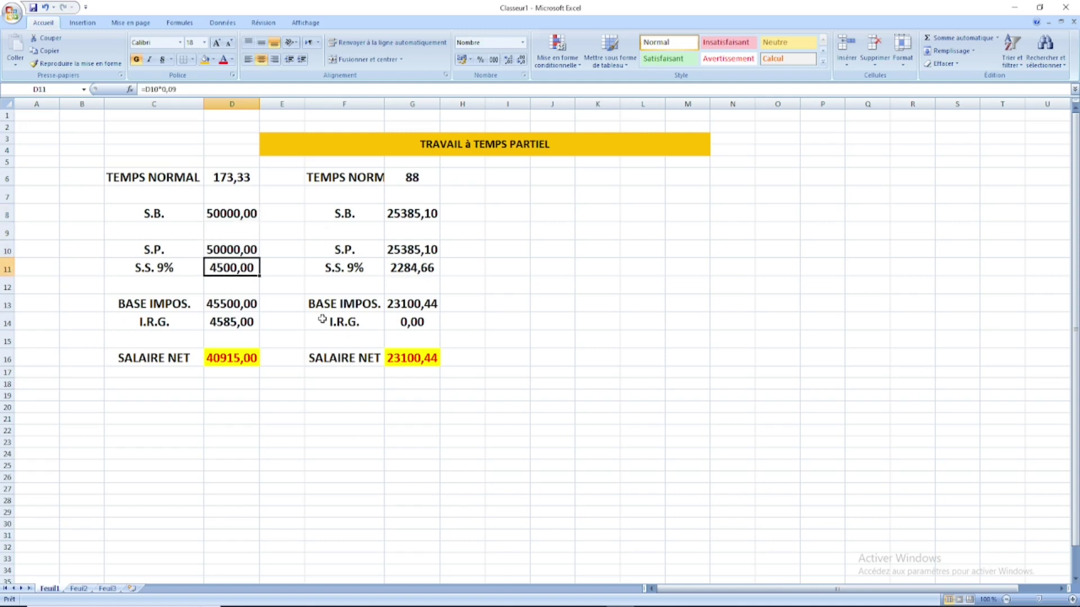
pyautogui.press('Down')
pyautogui.press('Down')
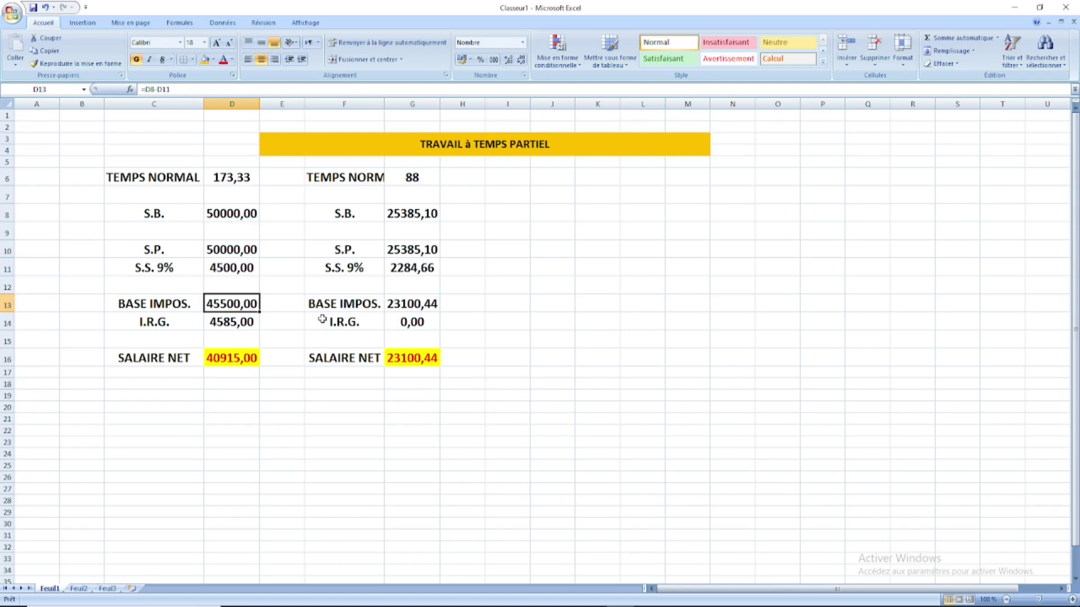
pyautogui.press('Down')
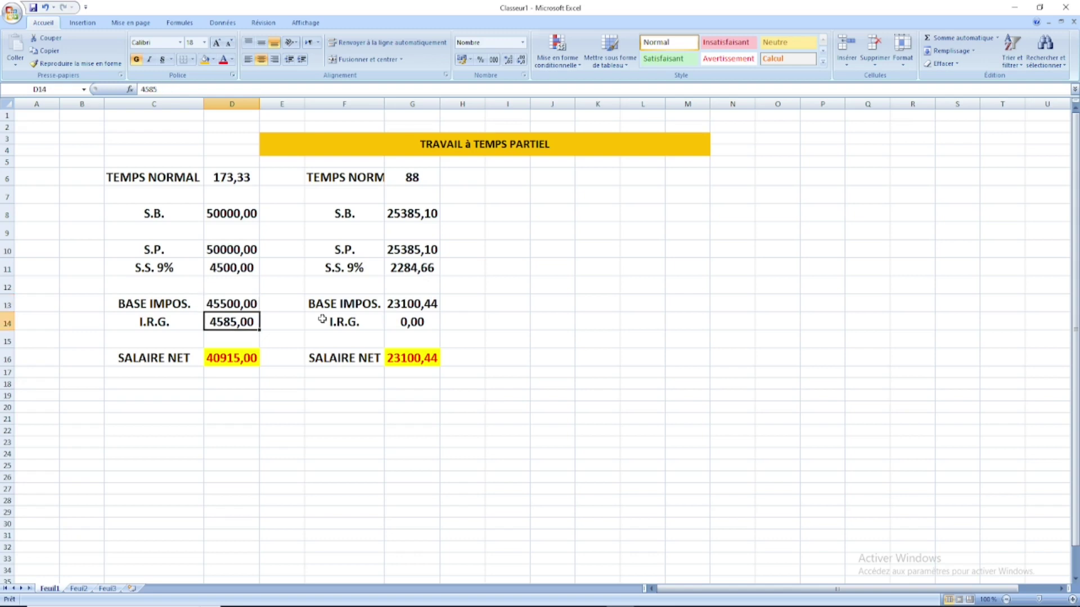
# Look up the I.R.G. for the 45500,00 taxable base in TABLE_IRG_2022.pdf, and return to the Excel workbook.
pyautogui.press('Up')
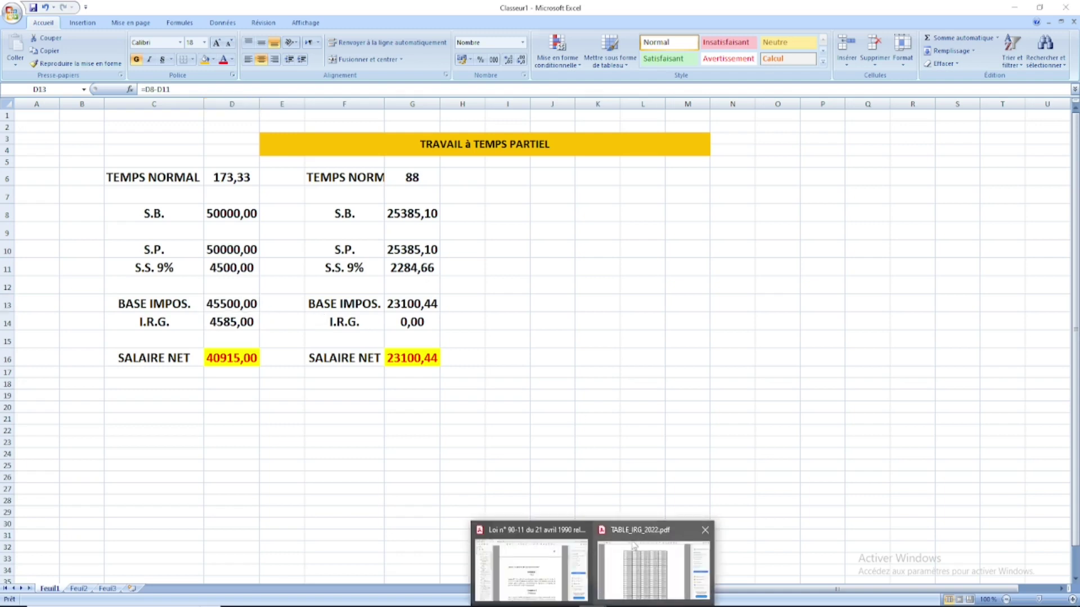
pyautogui.click(632, 548)
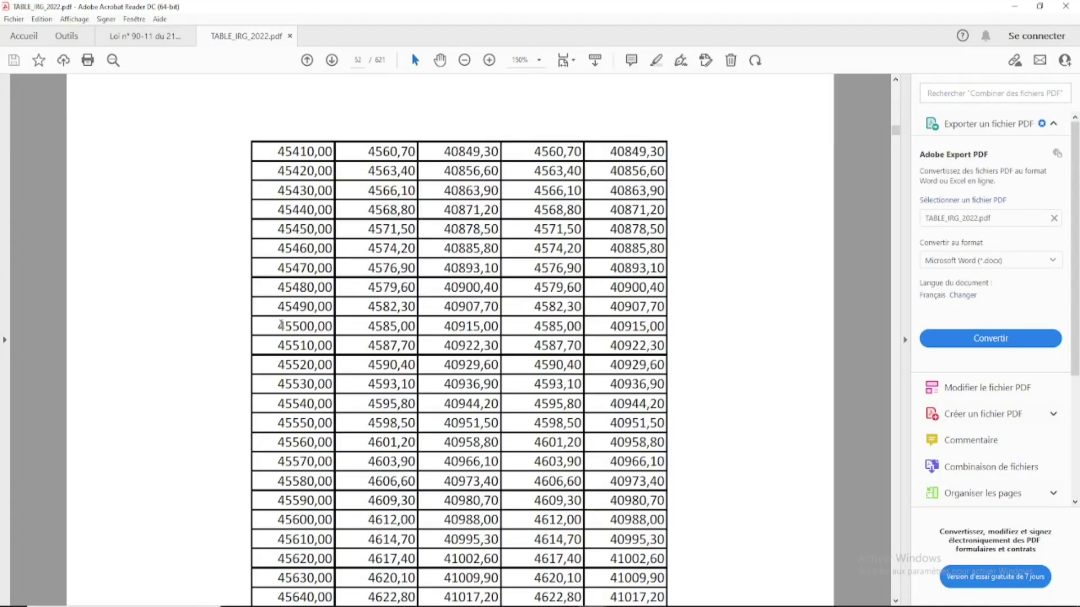
pyautogui.moveTo(277, 326); pyautogui.dragTo(419, 327)
pyautogui.click(368, 326)
pyautogui.hotkey('alt', 'Tab')
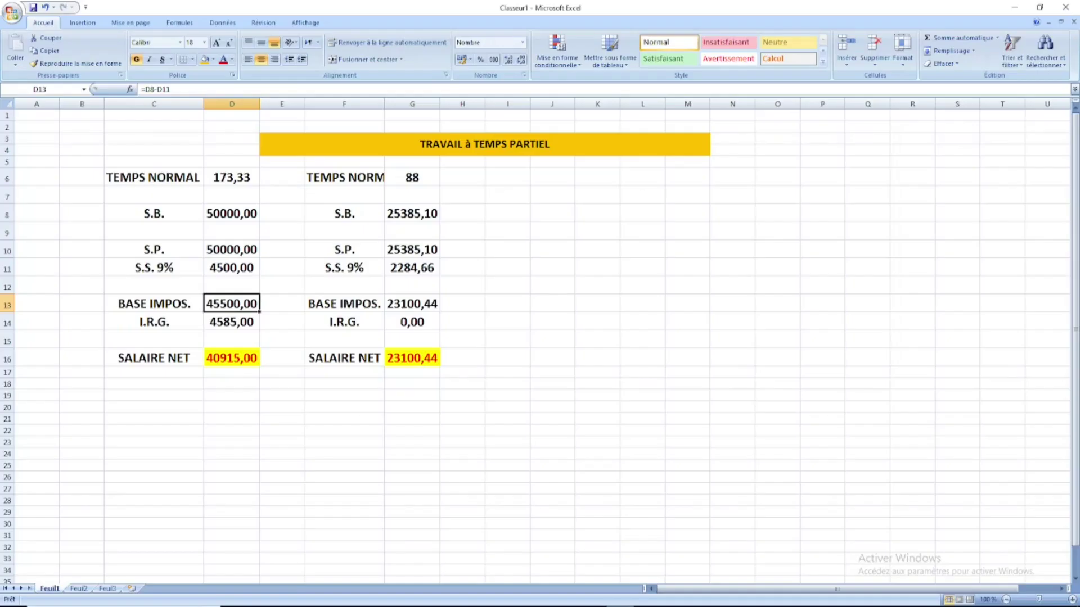
# Examine how the full-time net salary is derived from the base salary, the S.S. 9% deduction and the I.R.G. for normal hours.
pyautogui.click(239, 325)
pyautogui.click(239, 355)
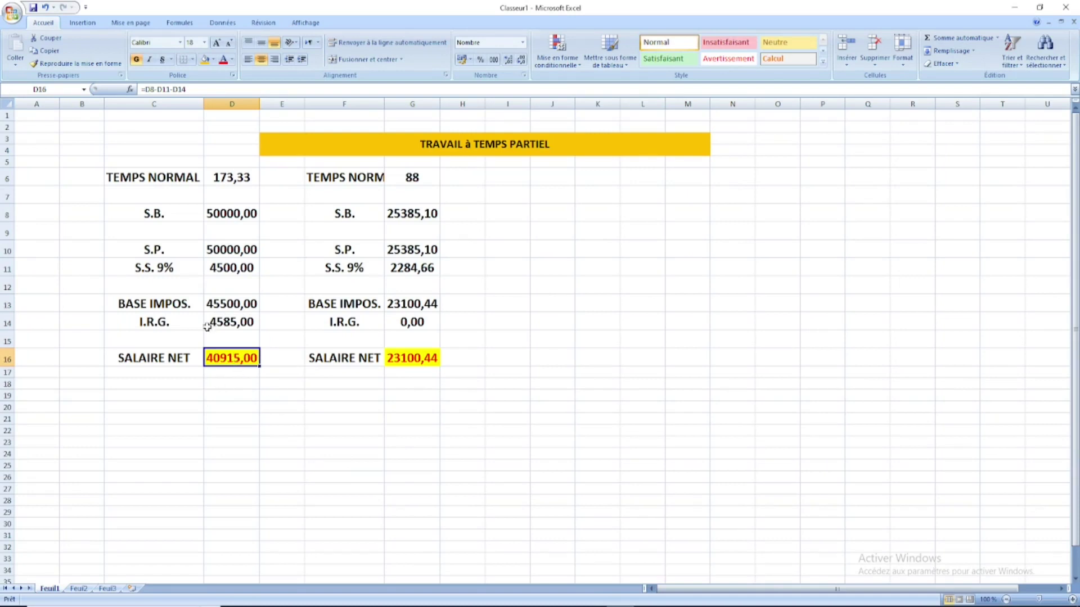
pyautogui.click(227, 211)
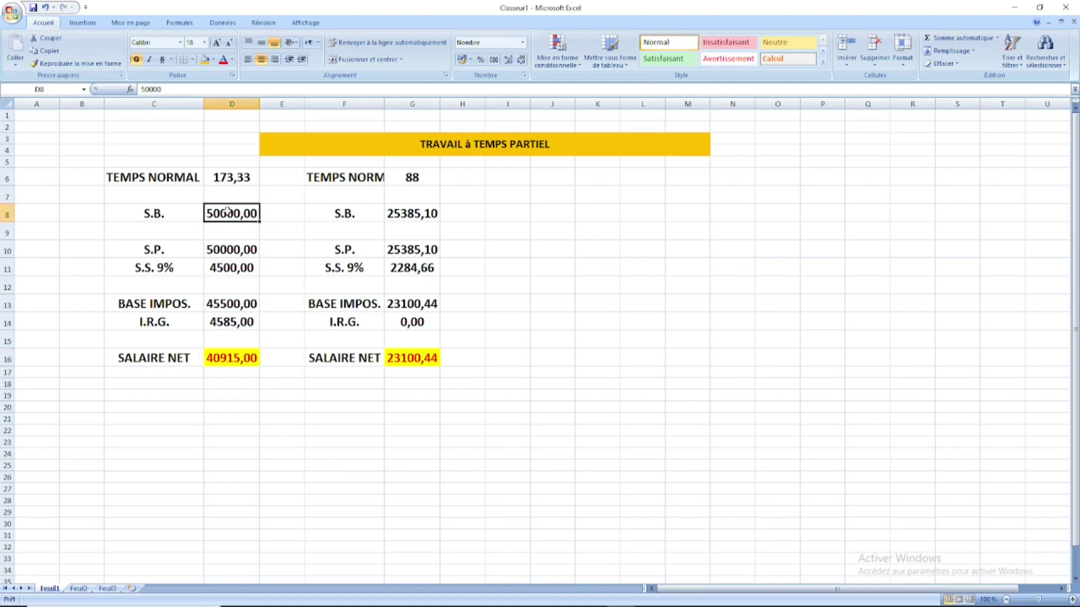
pyautogui.click(226, 269)
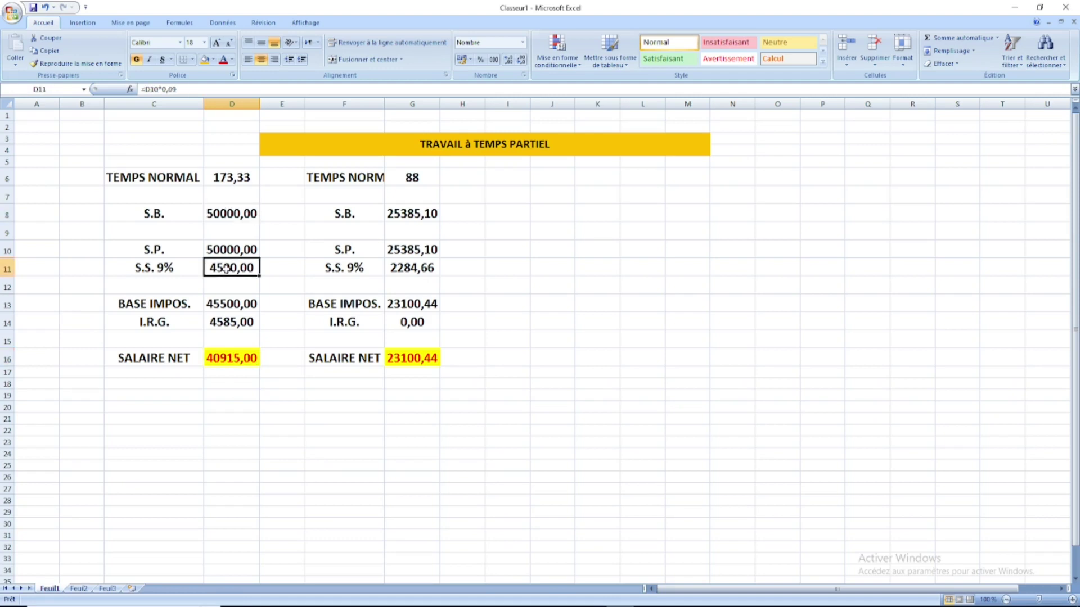
pyautogui.click(233, 328)
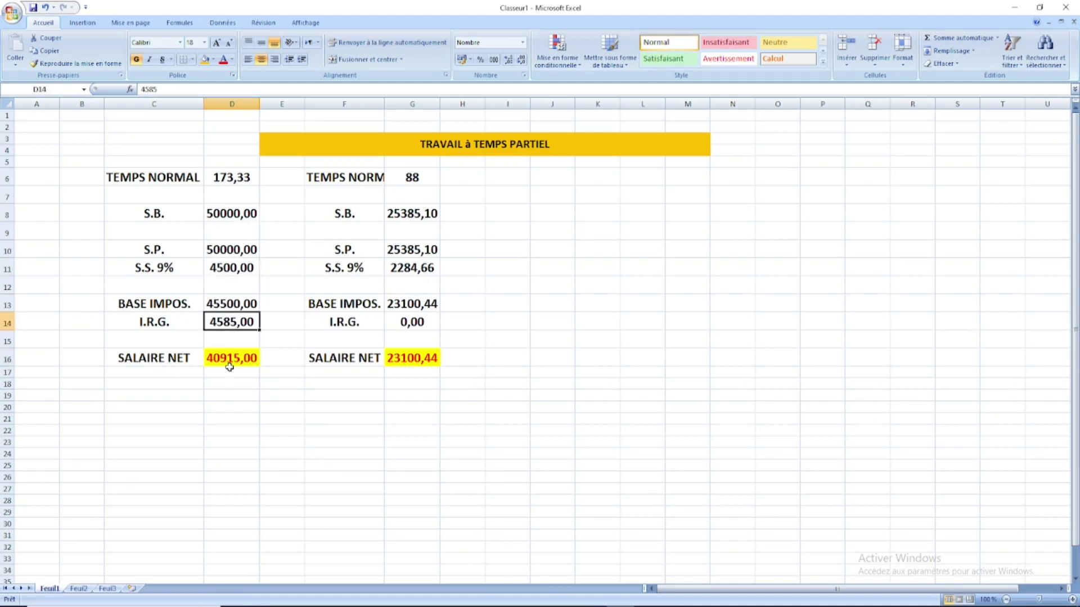
pyautogui.click(231, 209)
pyautogui.click(237, 267)
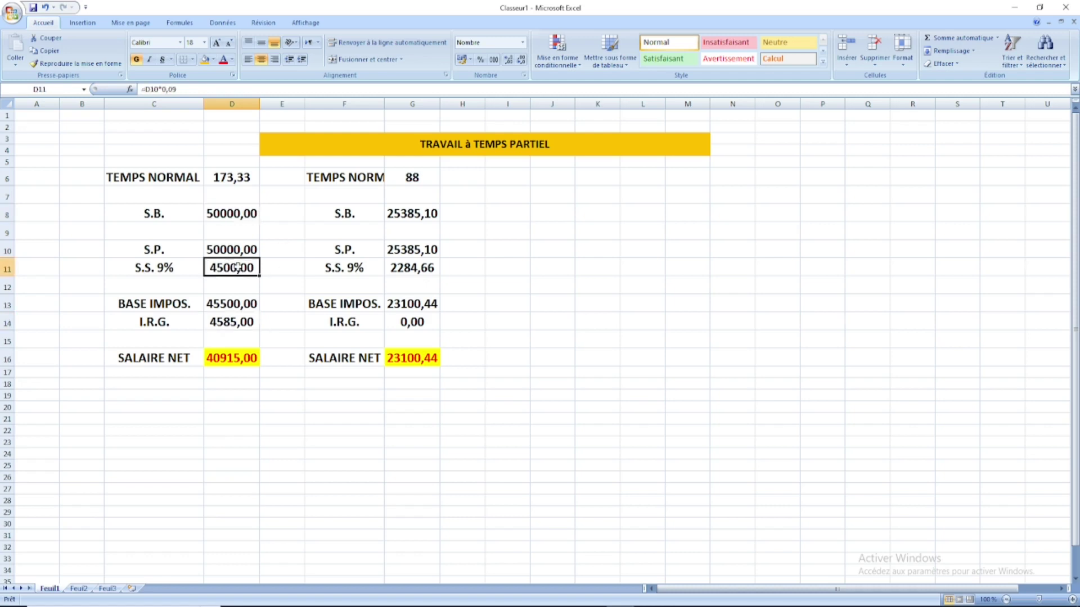
pyautogui.click(223, 326)
pyautogui.click(238, 363)
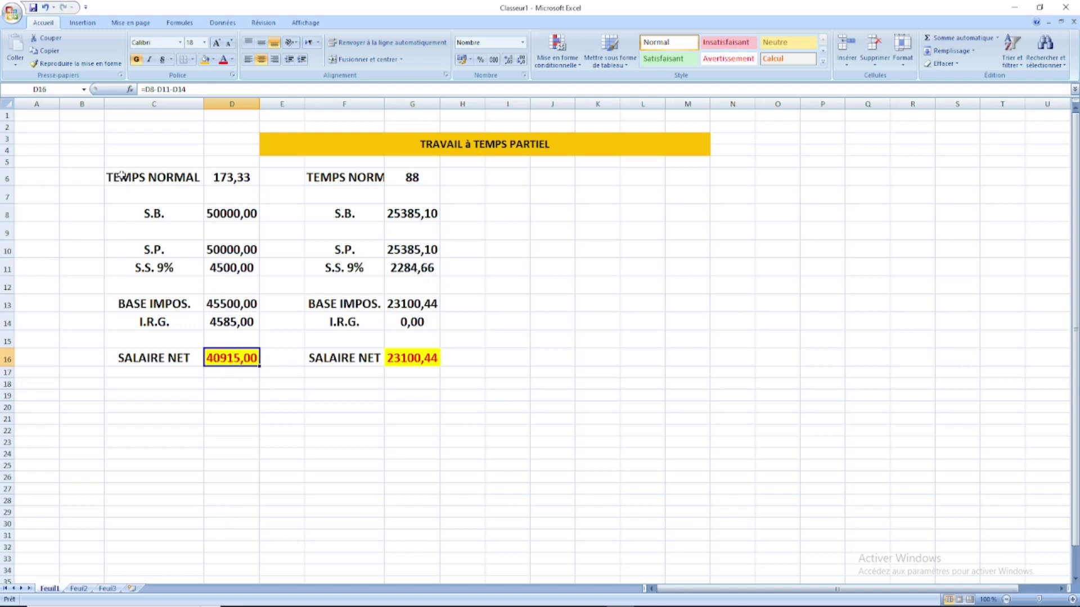
pyautogui.moveTo(121, 175); pyautogui.dragTo(236, 176)
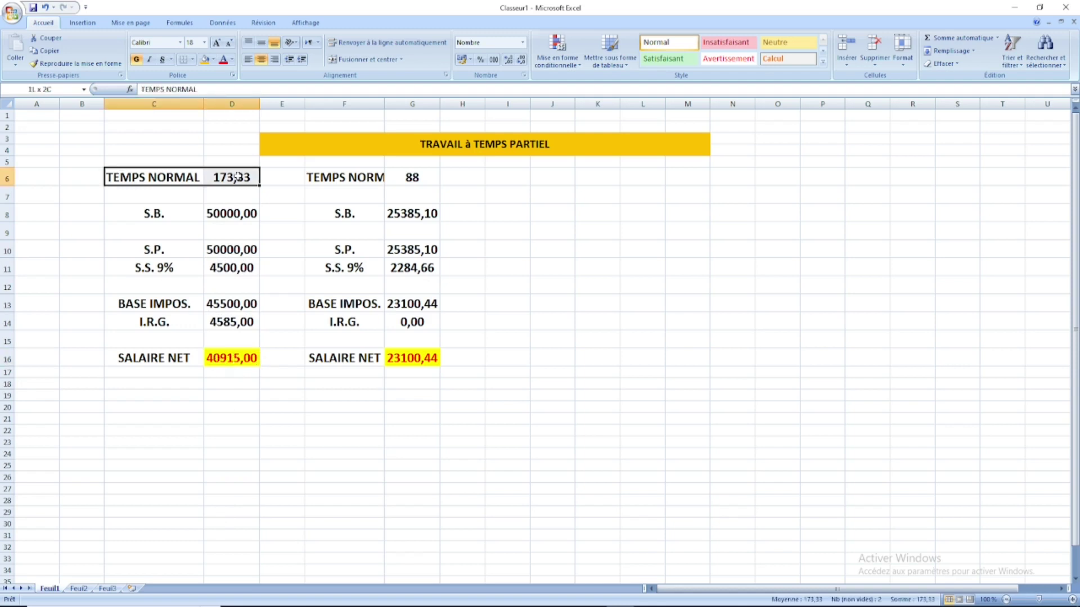
# Fit column F to its contents and change the label in F6 to TEMPS PARTIEL.
pyautogui.doubleClick(384, 104)
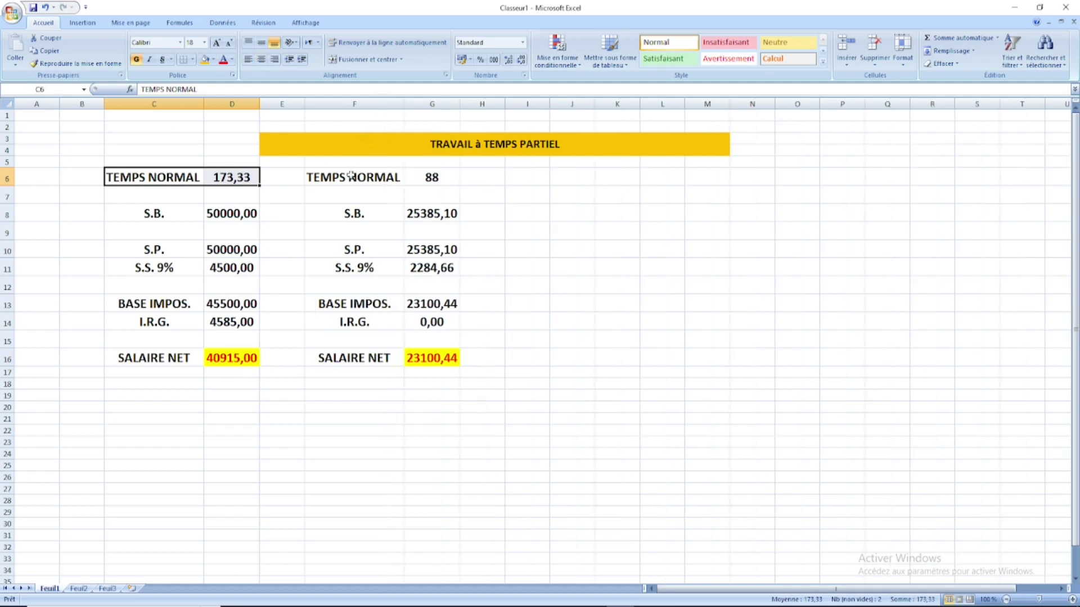
pyautogui.click(351, 176)
pyautogui.doubleClick(355, 178)
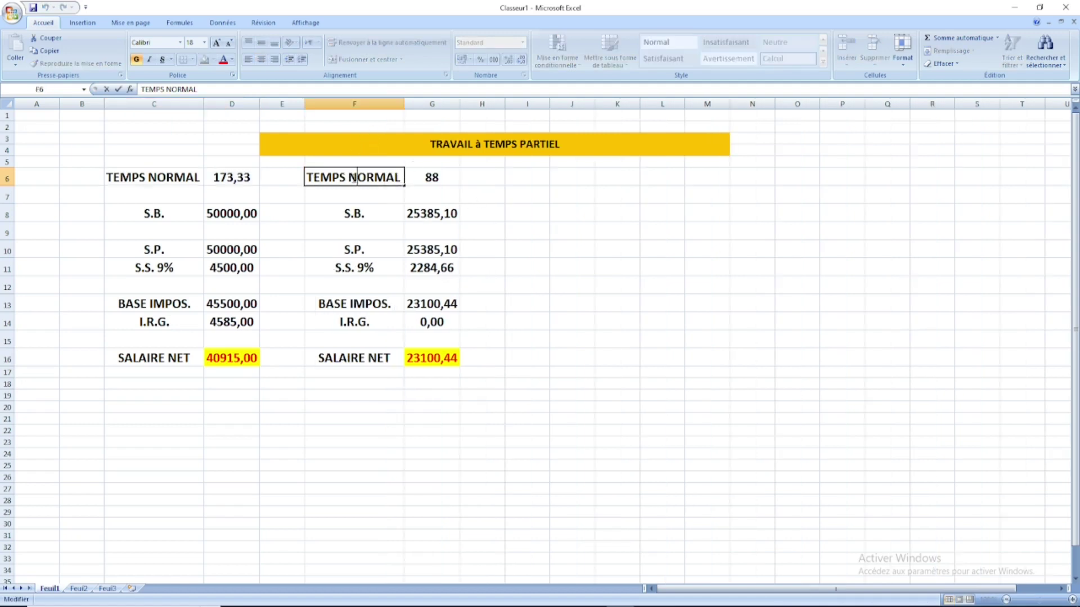
pyautogui.moveTo(348, 178); pyautogui.dragTo(402, 178)
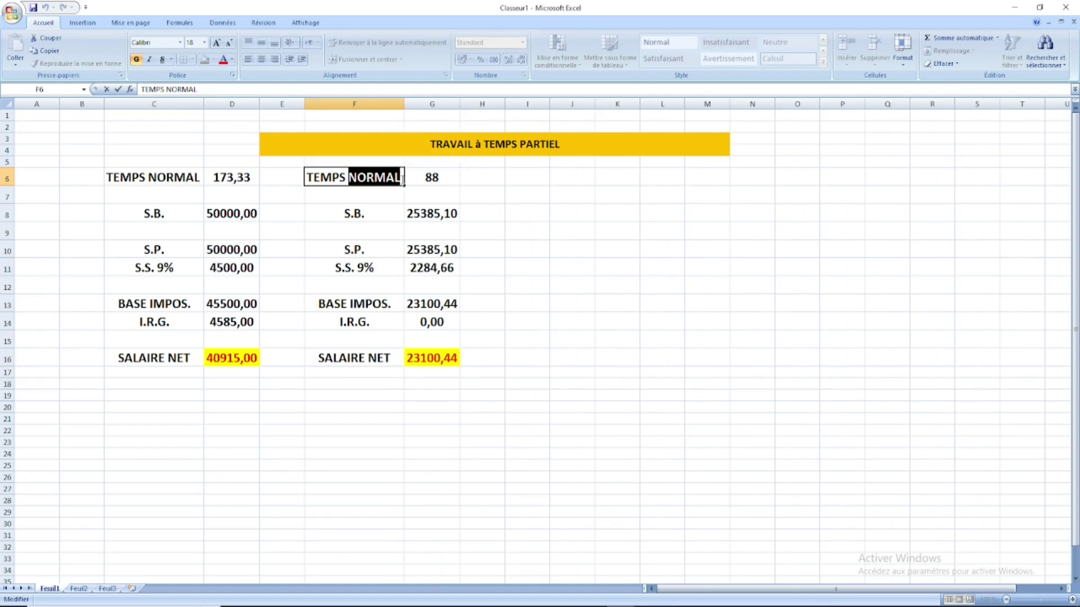
pyautogui.write('PART')
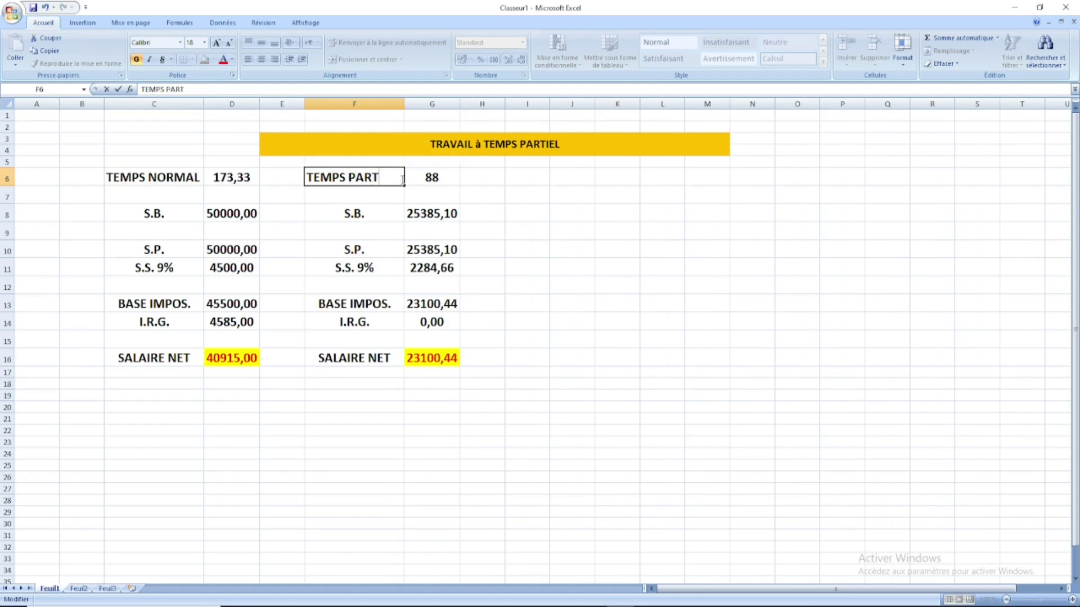
pyautogui.write('IEL')
pyautogui.click(517, 214)
# Change the part-time hours formula in G6 to =5*22.
pyautogui.click(439, 181)
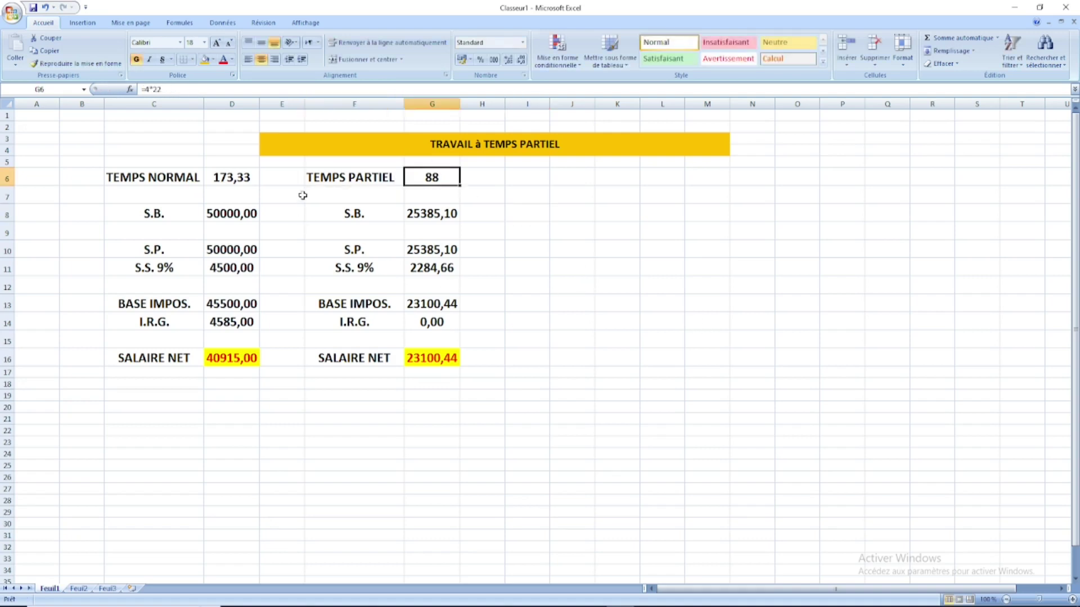
pyautogui.click(145, 90)
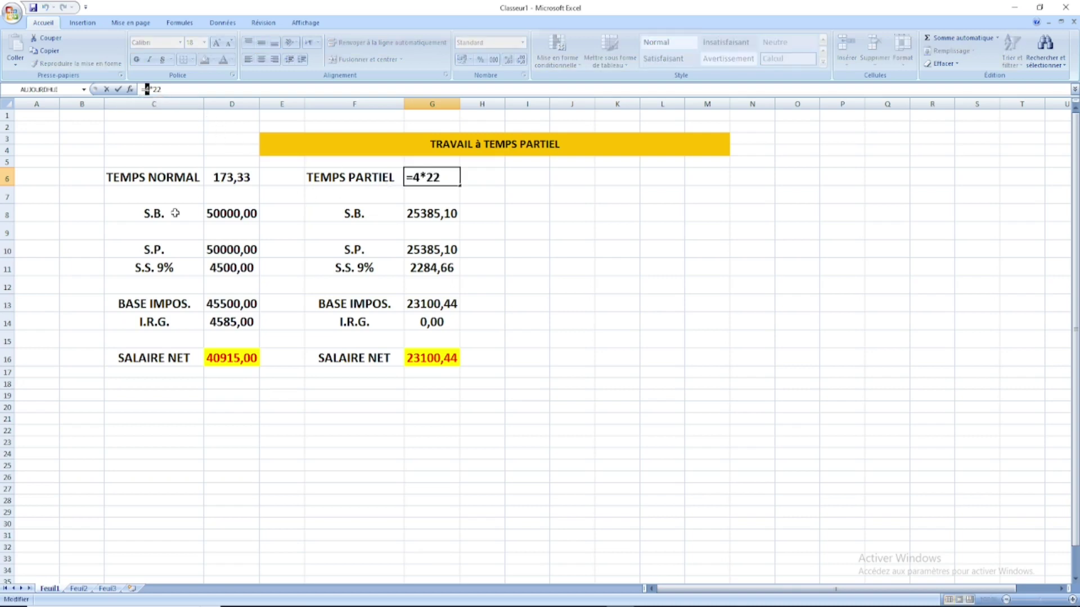
pyautogui.write('5')
pyautogui.press('Return')
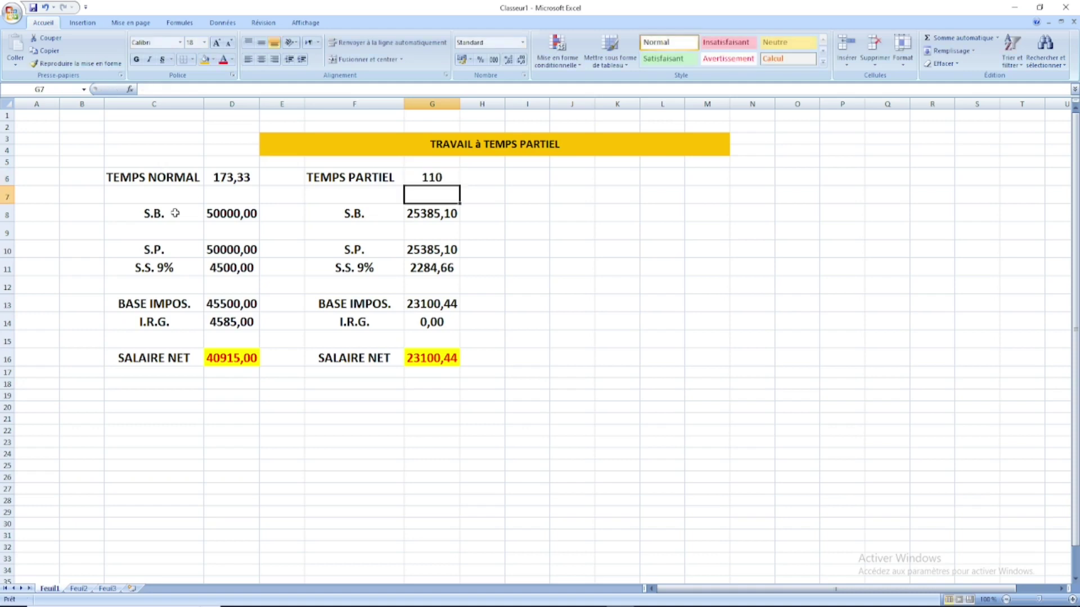
# Consult the system calendar for the month's working days and change the part-time hours formula in G6 to =5*21.
pyautogui.click(423, 173)
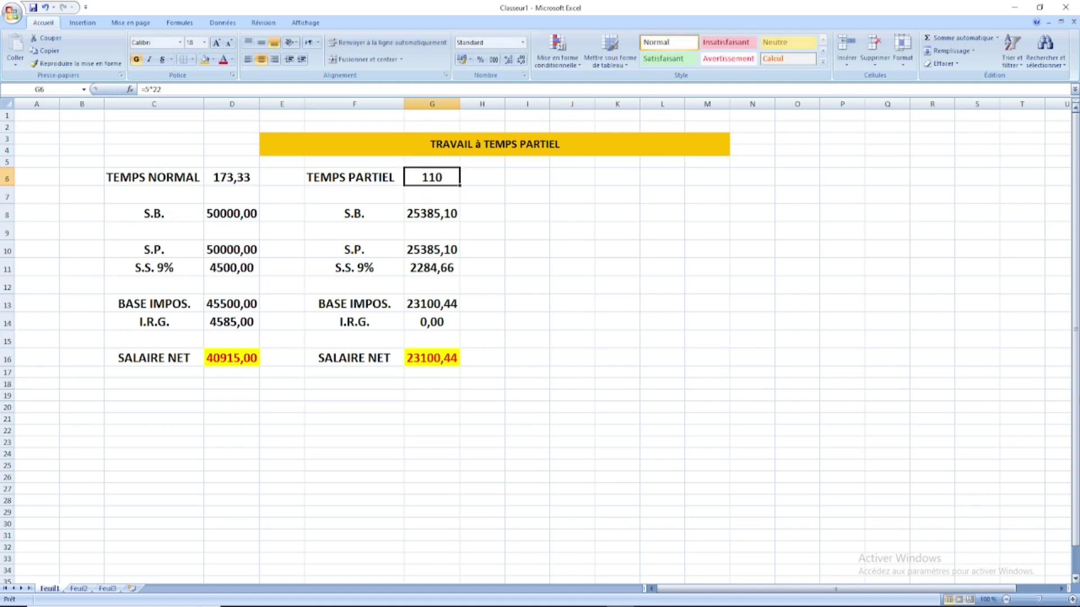
pyautogui.click(1029, 606)
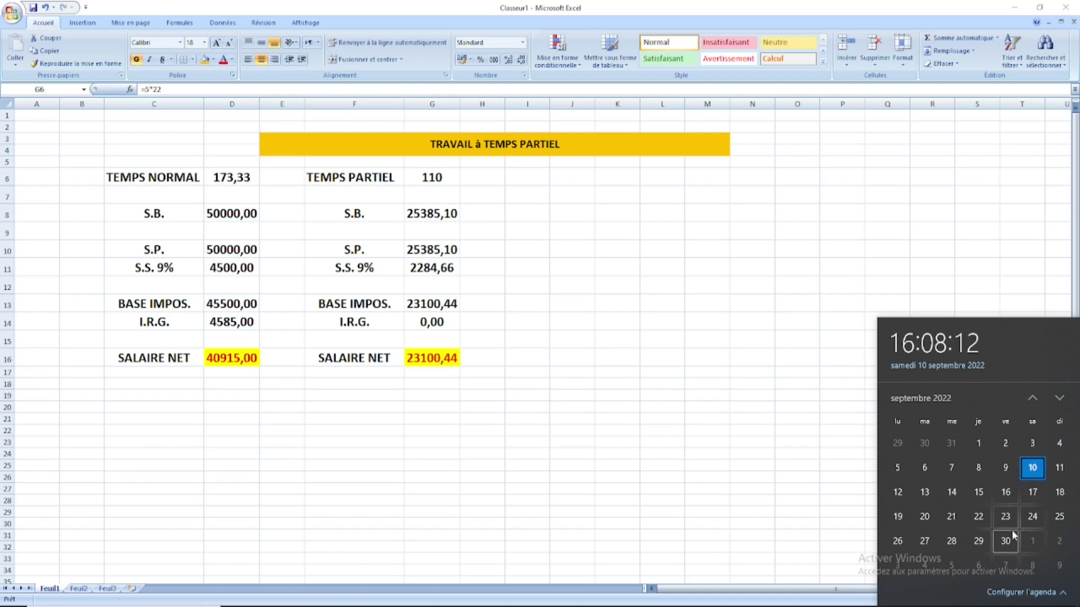
pyautogui.click(160, 91)
pyautogui.moveTo(158, 89); pyautogui.dragTo(163, 89)
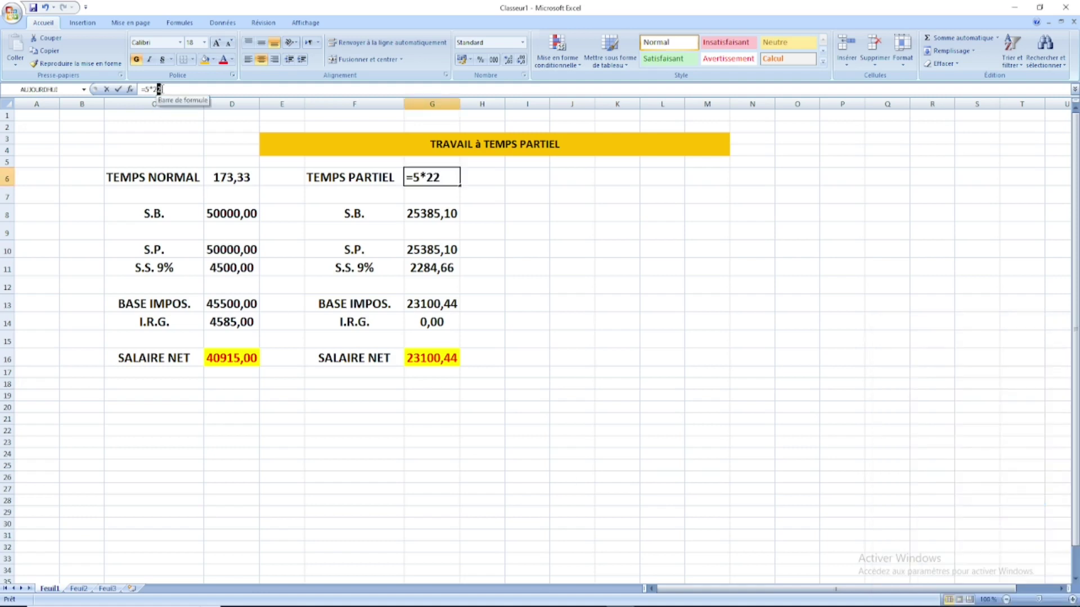
pyautogui.write('1')
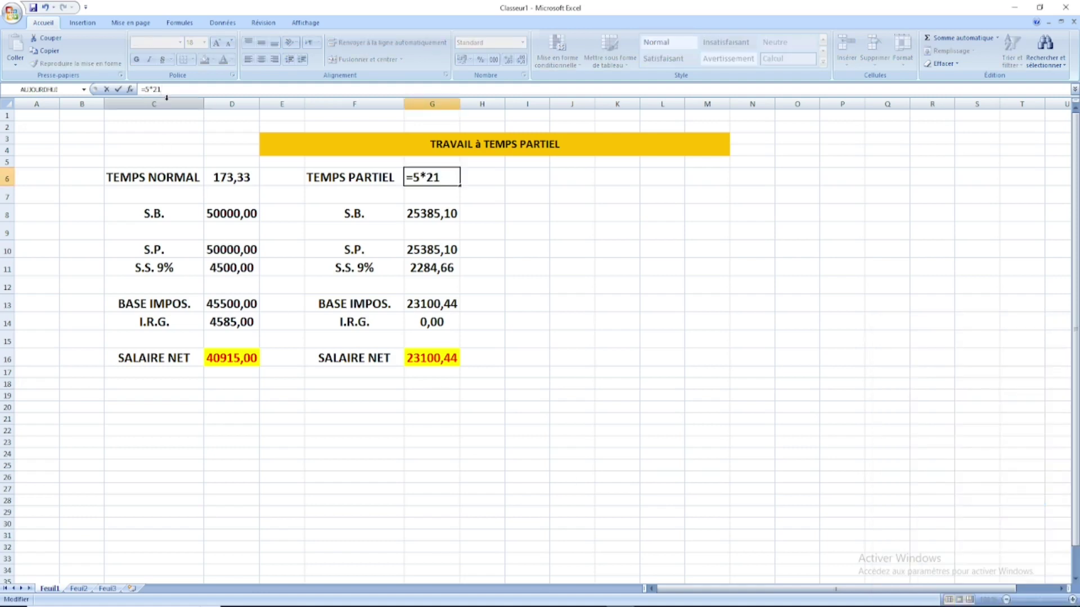
pyautogui.press('Return')
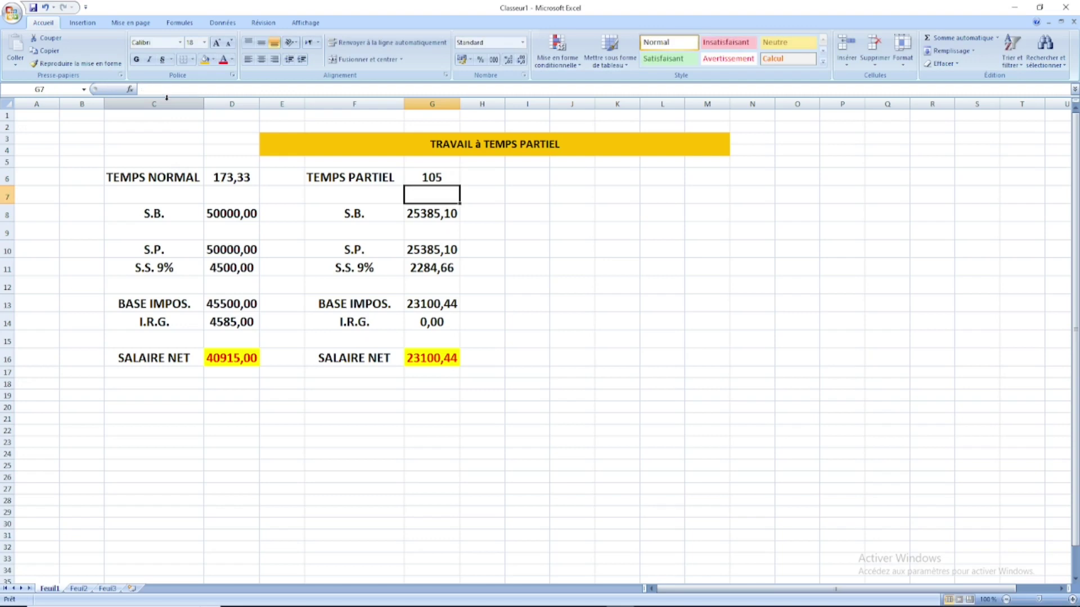
# Review the part-time hours and base salaries, and update the part-time S.B. formula in G8 to =50000/173,33*105.
pyautogui.click(410, 215)
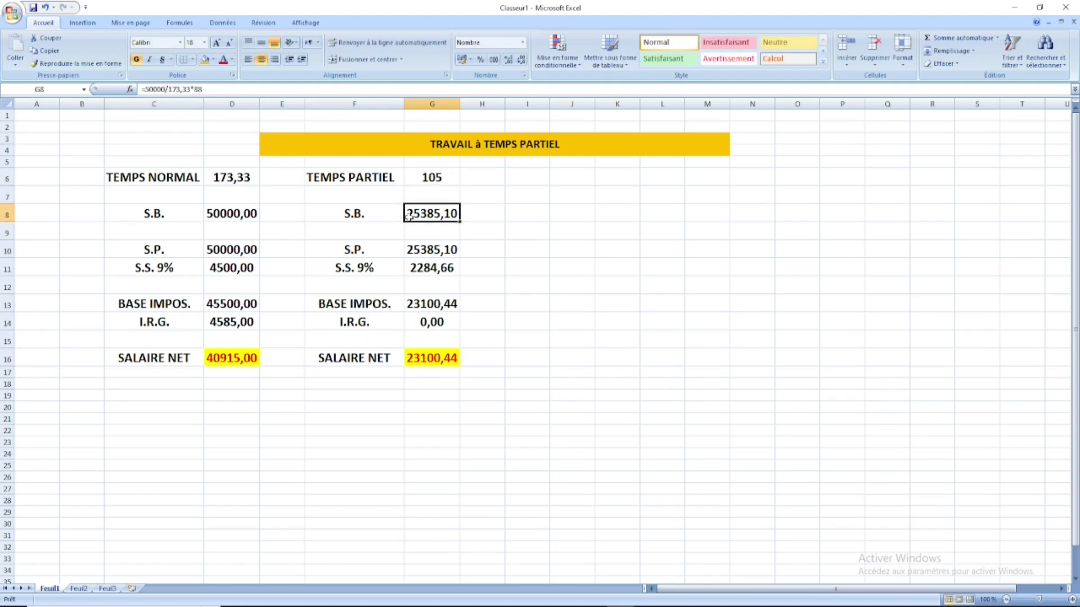
pyautogui.click(237, 212)
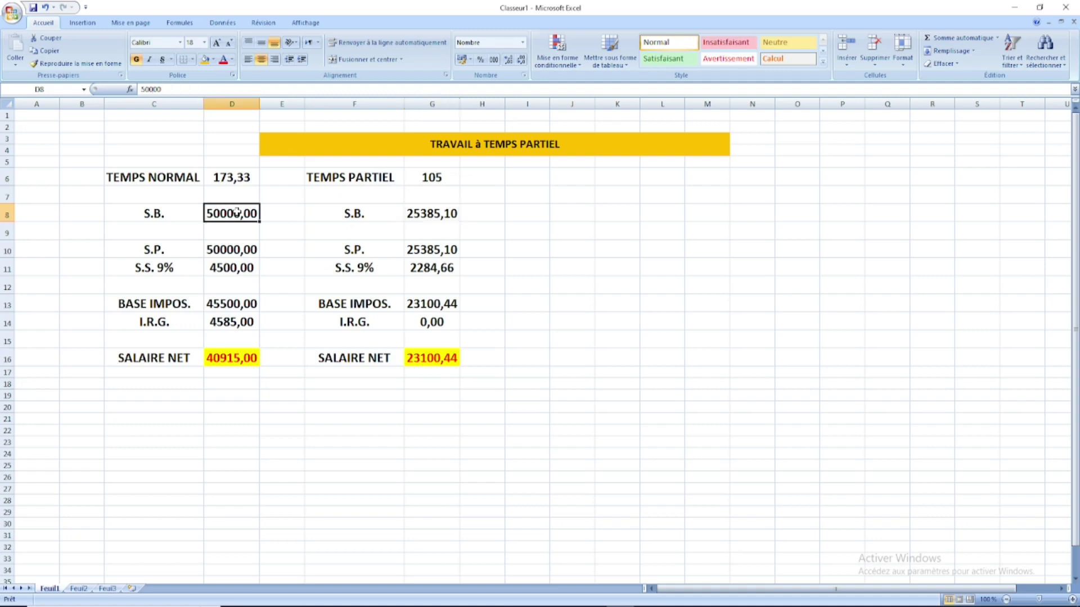
pyautogui.moveTo(431, 216); pyautogui.dragTo(433, 360)
pyautogui.click(442, 213)
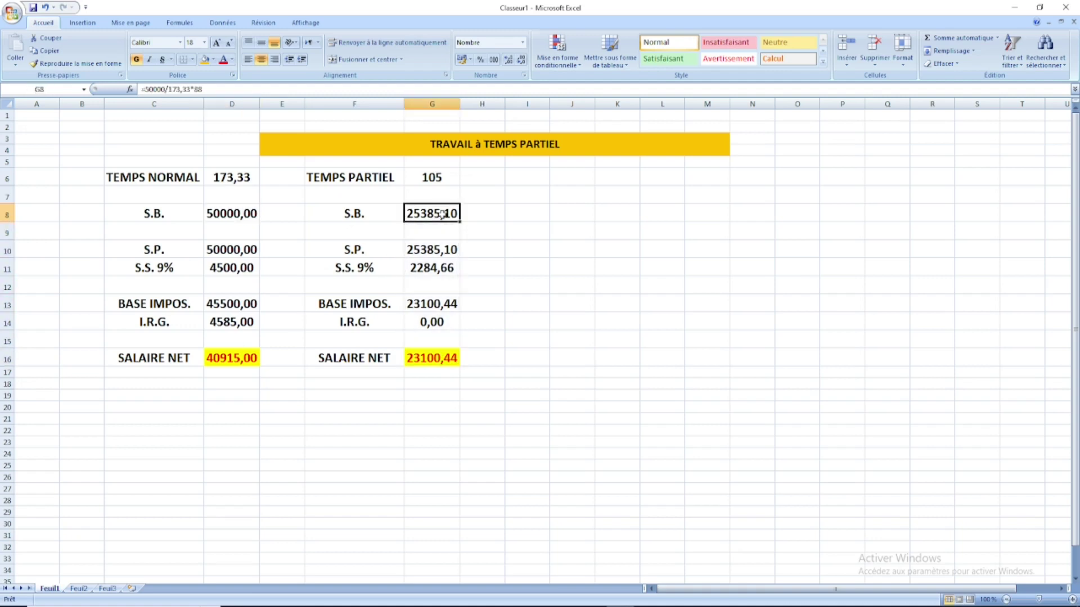
pyautogui.click(442, 176)
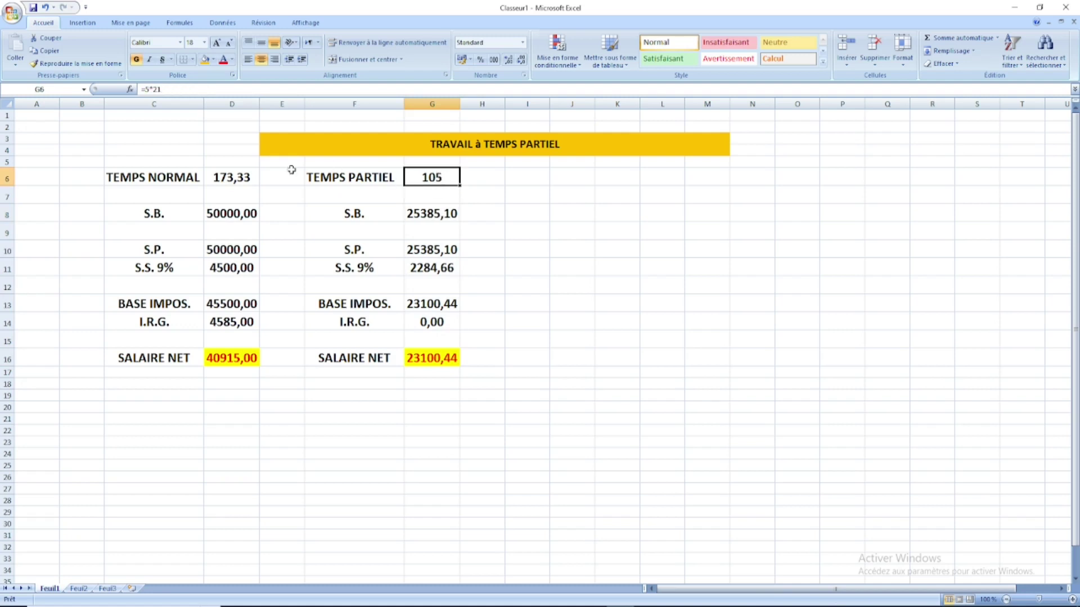
pyautogui.click(437, 213)
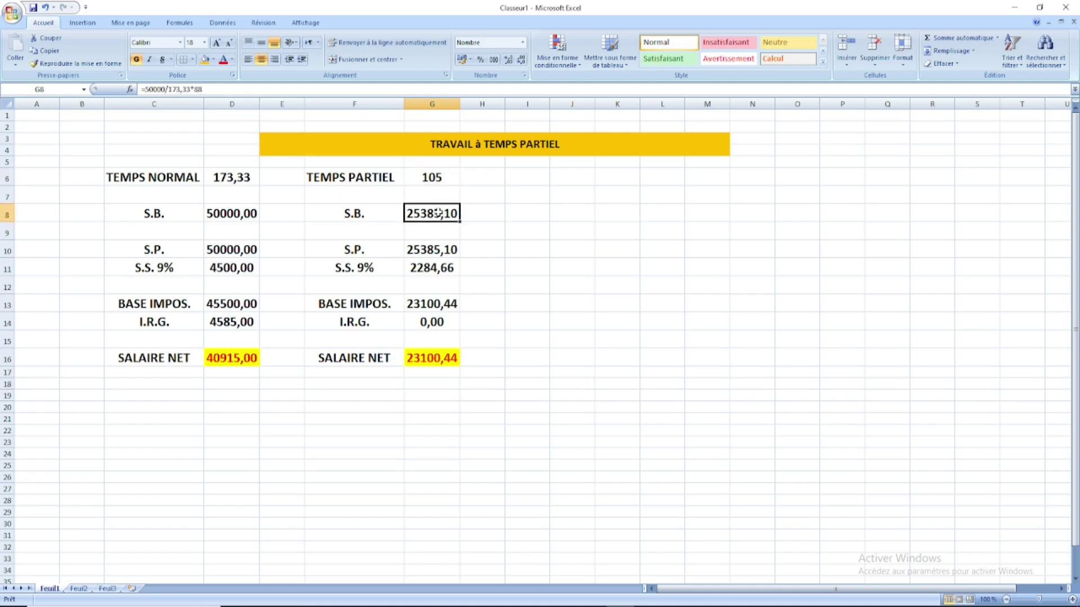
pyautogui.doubleClick(198, 89)
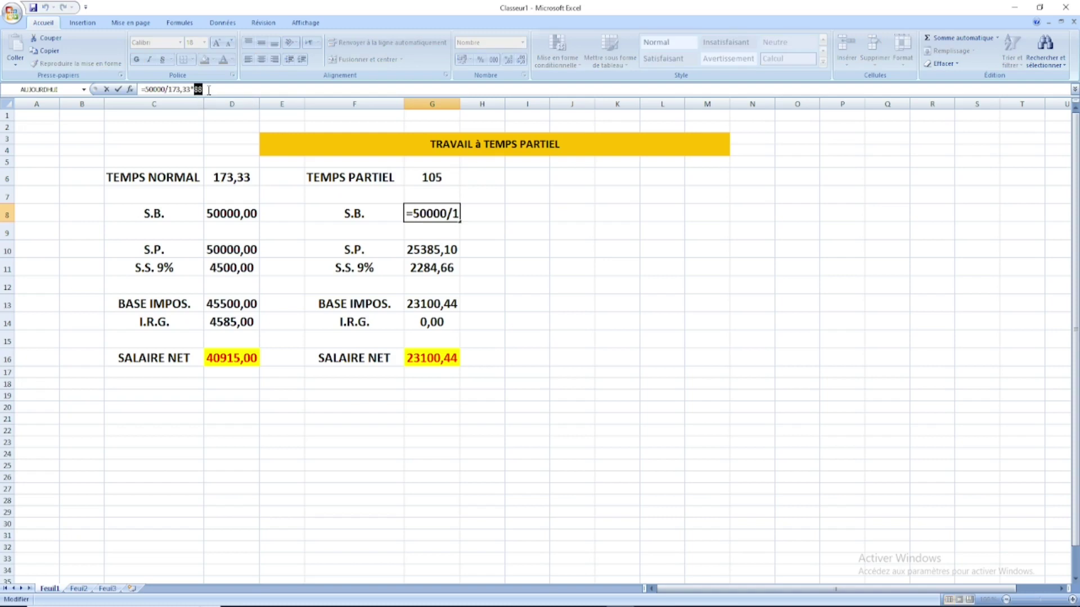
pyautogui.write('105')
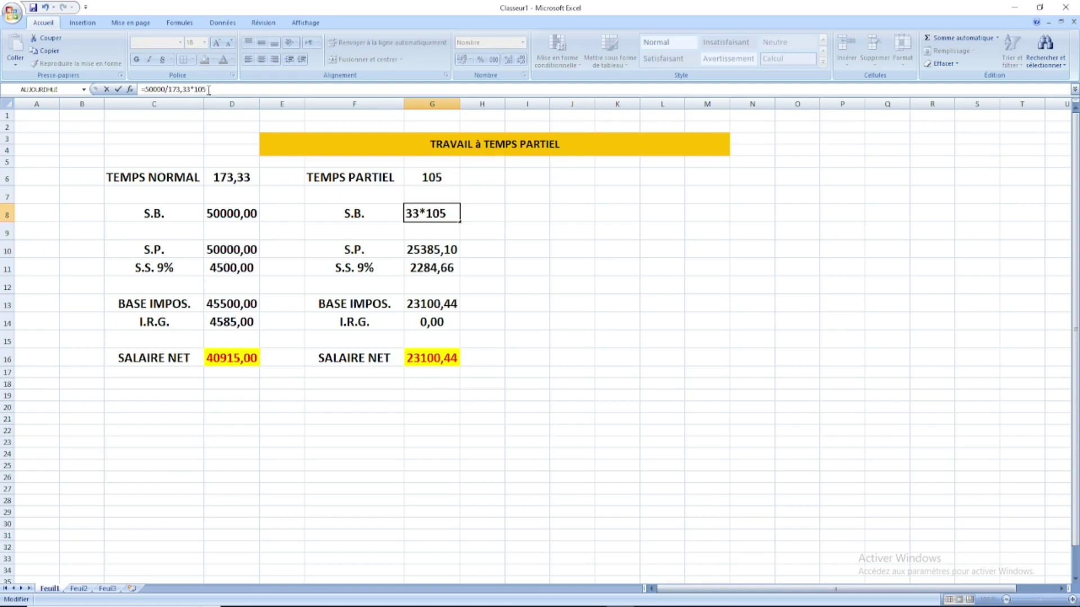
pyautogui.press('Return')
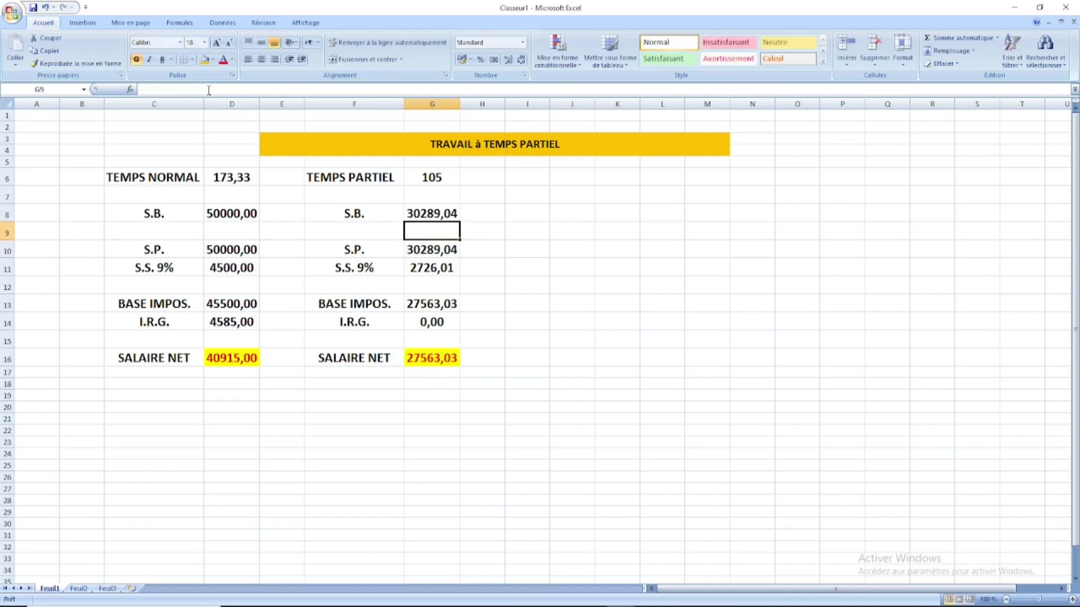
# Compare the two base salaries and calculate the hourly rate in L8 with =50000/173,33.
pyautogui.click(441, 213)
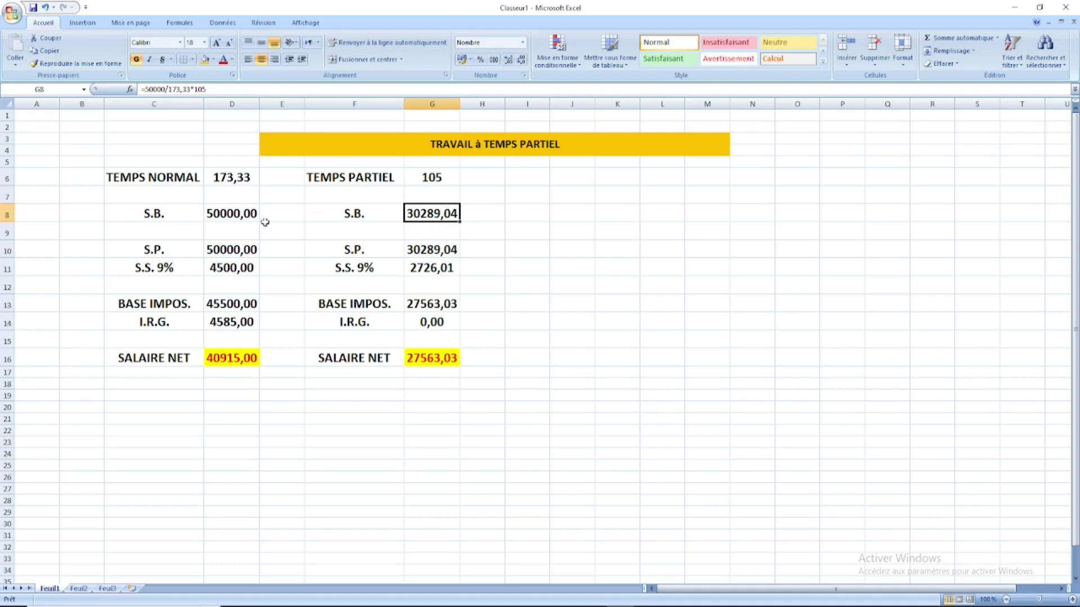
pyautogui.click(229, 211)
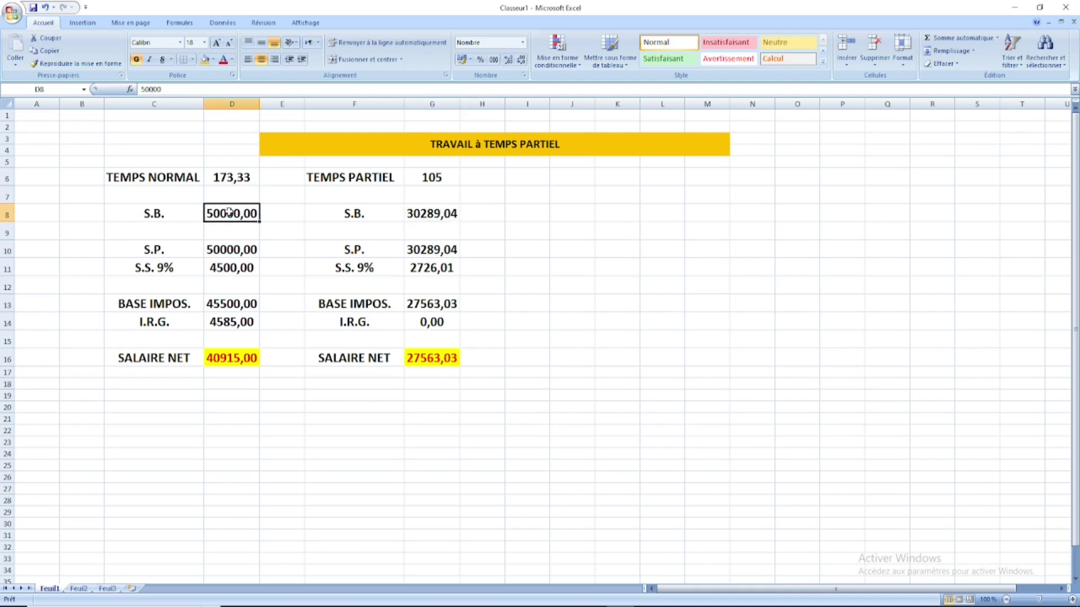
pyautogui.click(649, 209)
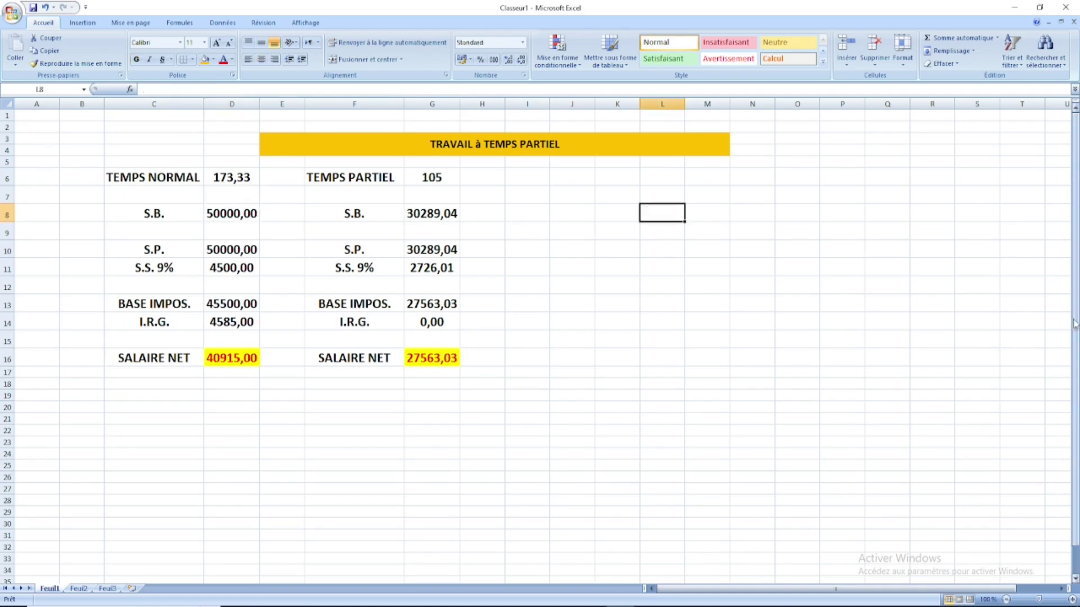
pyautogui.write('=')
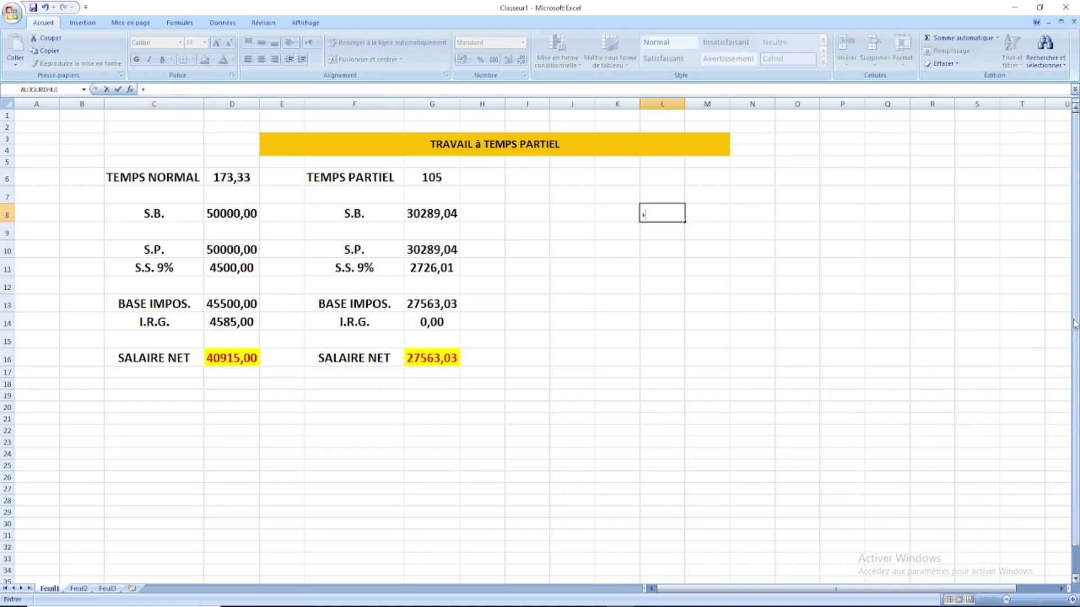
pyautogui.press('BackSpace')
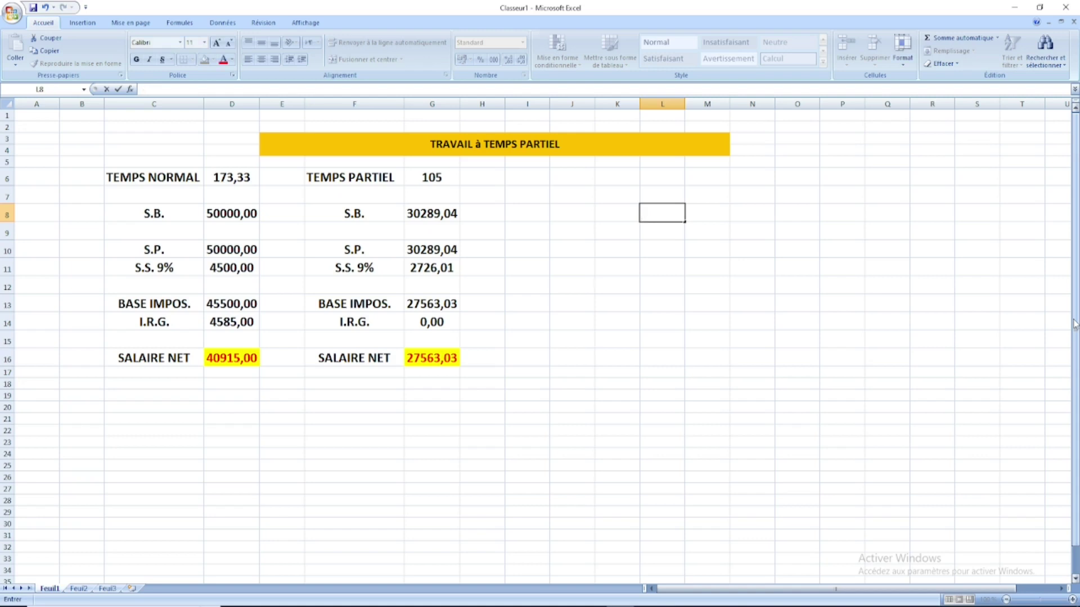
pyautogui.write('=50000')
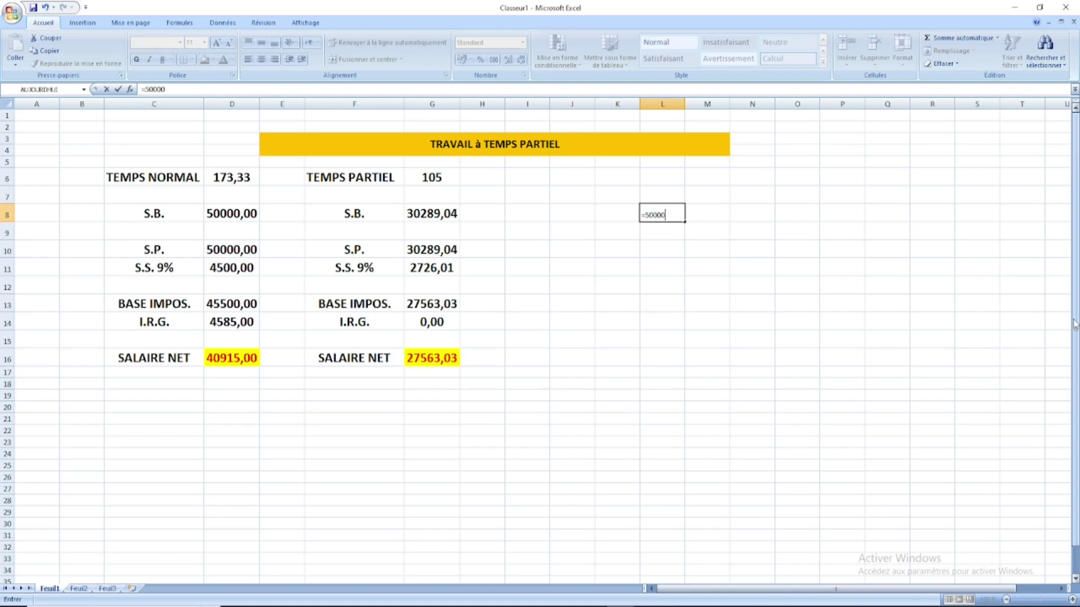
pyautogui.write(',00/173,33')
pyautogui.press('Return')
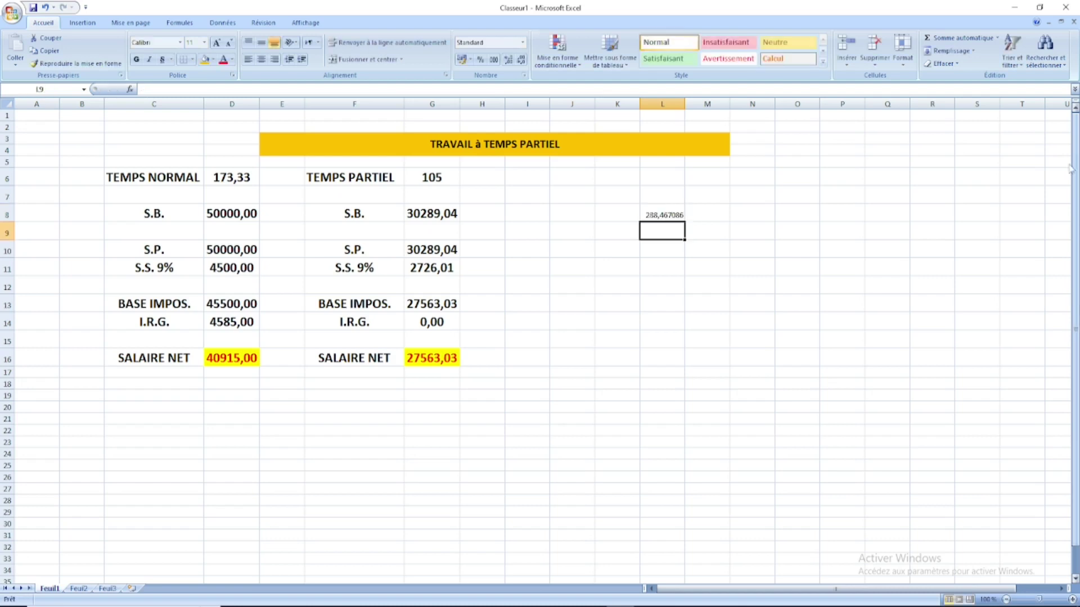
# Set the hourly rate in L8 to font size 18 and fit column L to its contents.
pyautogui.click(674, 216)
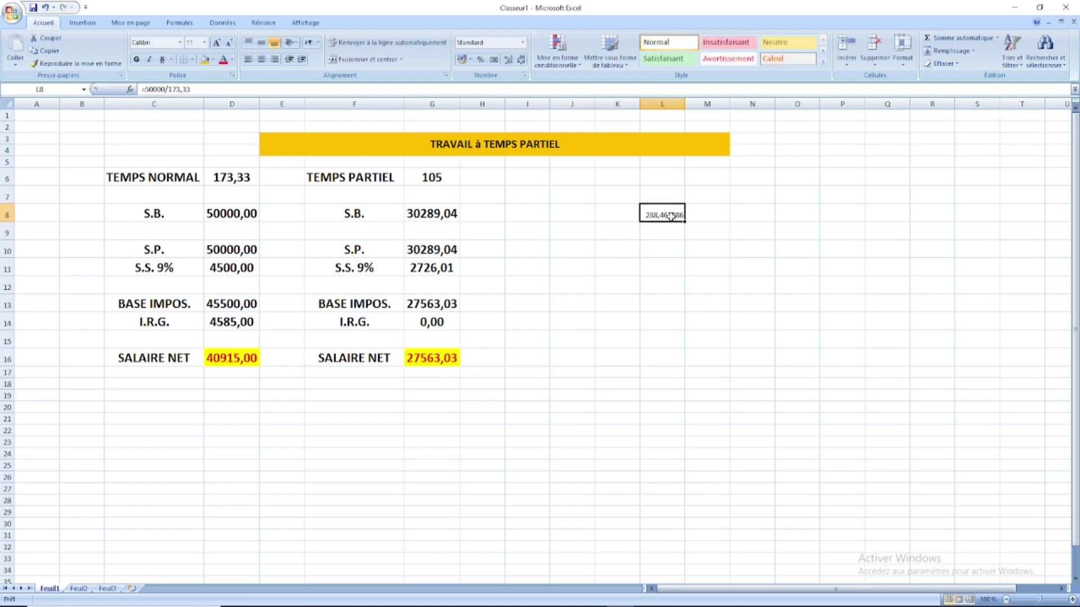
pyautogui.click(204, 42)
pyautogui.click(191, 125)
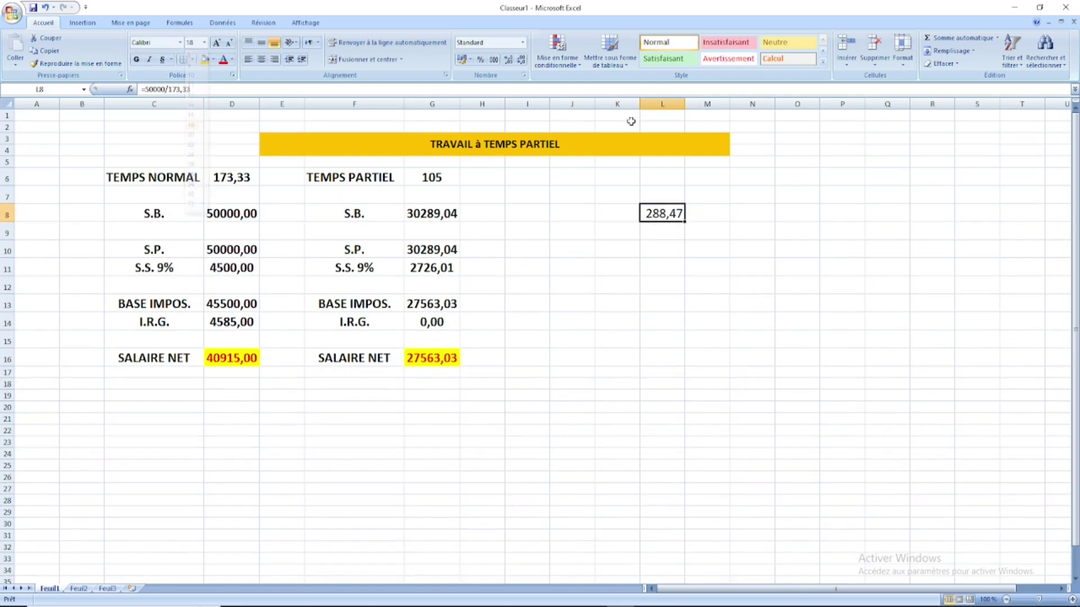
pyautogui.doubleClick(685, 105)
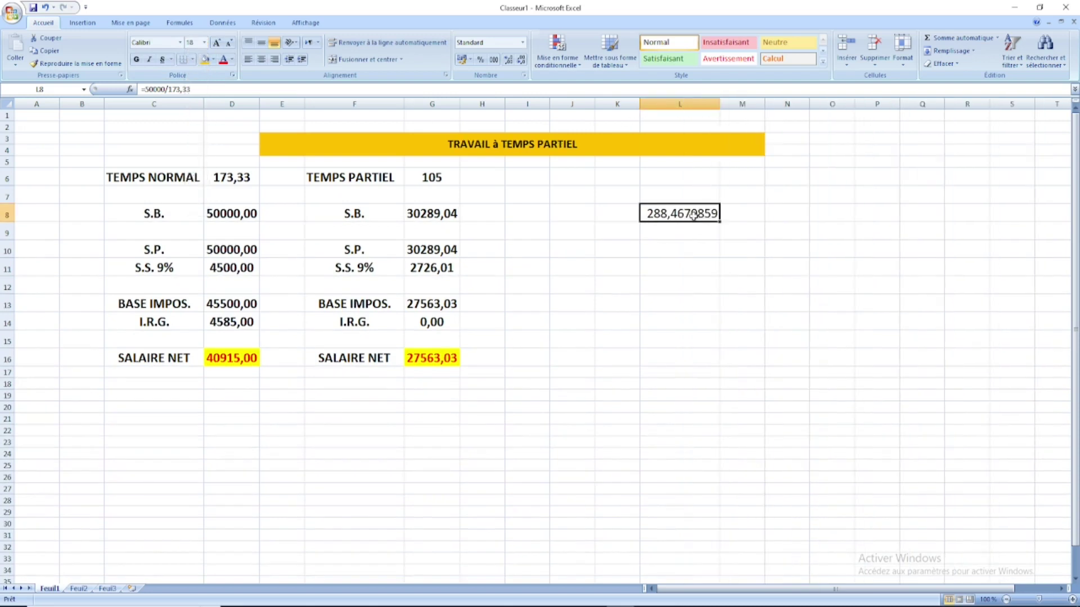
# Reduce the hourly rate in L8 to two decimal places and centre it in the cell.
pyautogui.click(521, 59)
pyautogui.click(521, 59)
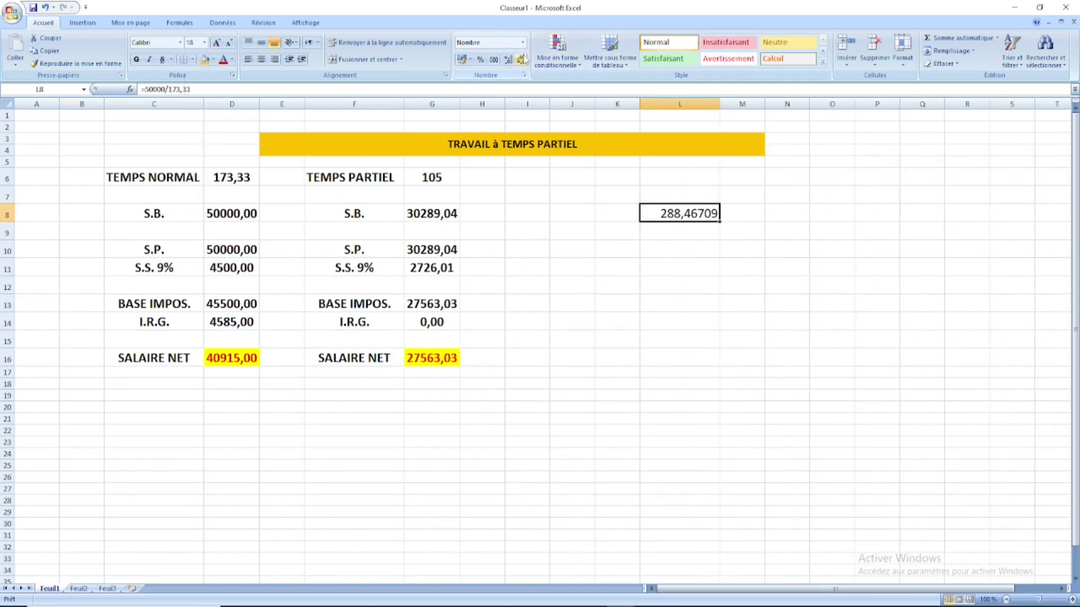
pyautogui.click(521, 59)
pyautogui.click(521, 59)
pyautogui.click(522, 59)
pyautogui.click(521, 59)
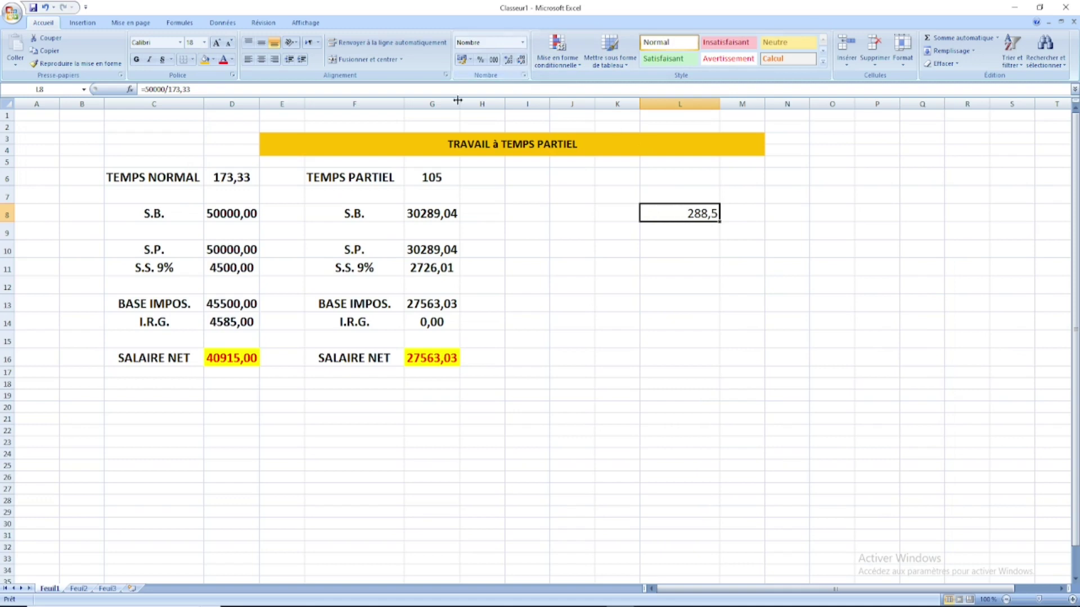
pyautogui.click(510, 59)
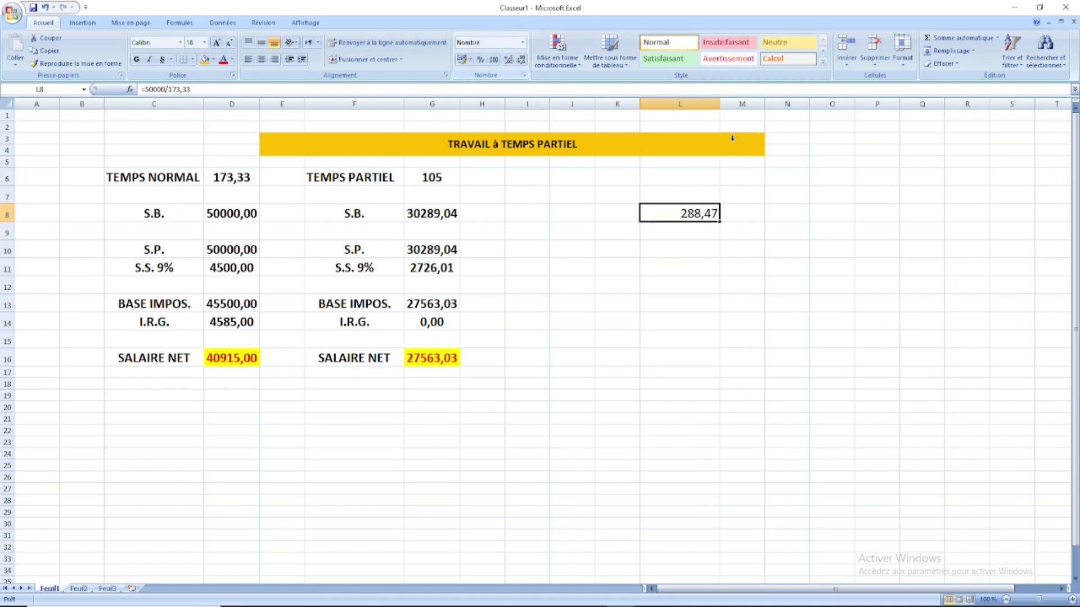
pyautogui.click(265, 60)
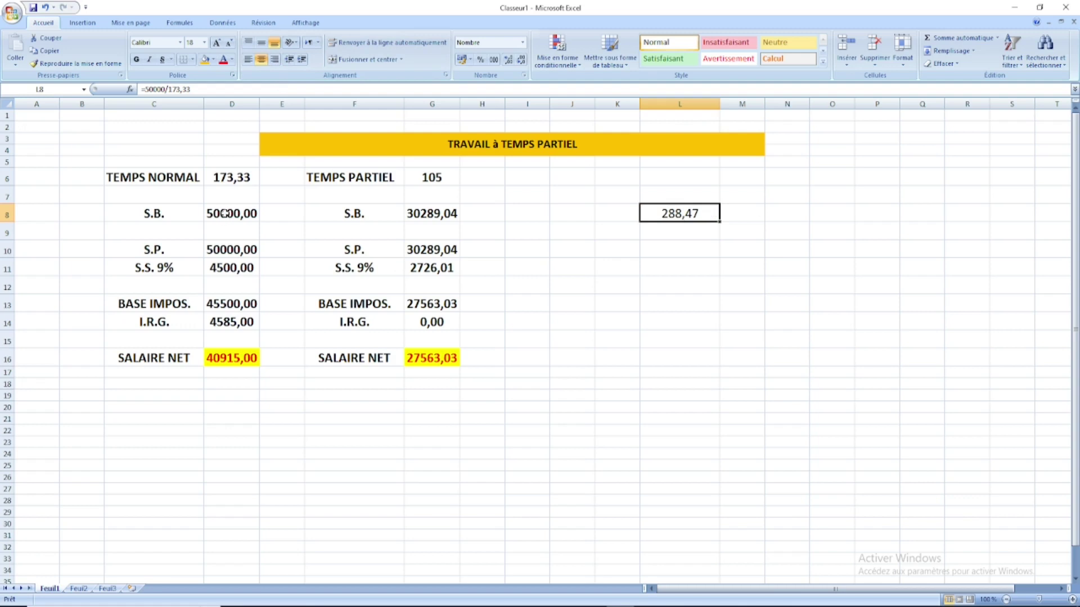
pyautogui.click(225, 213)
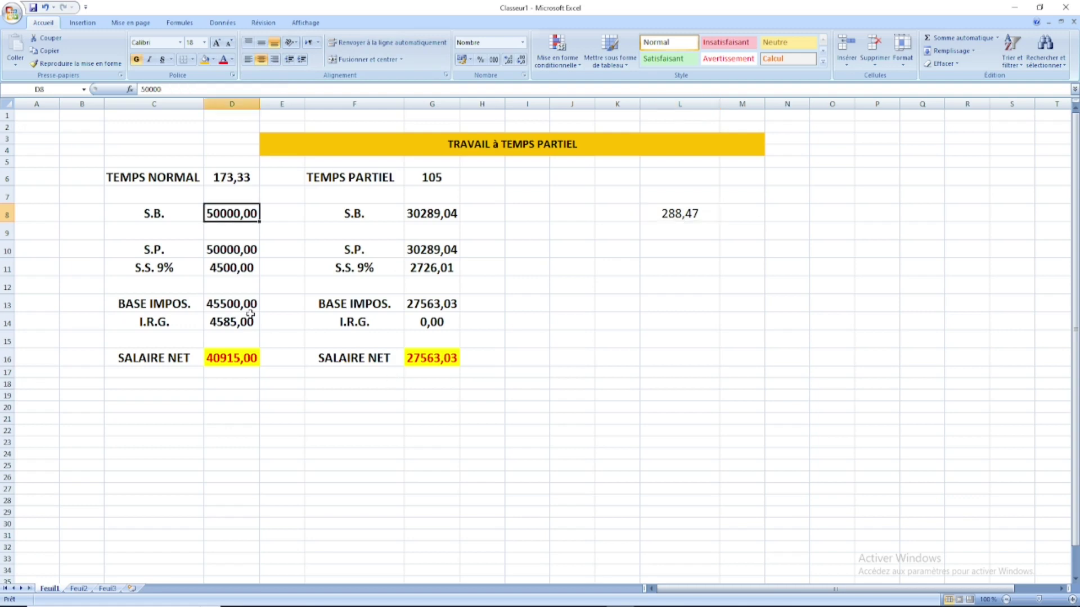
# Review the hourly rate in L8 against the full-time base salary, the full-time hours and the part-time base salary formula.
pyautogui.click(691, 218)
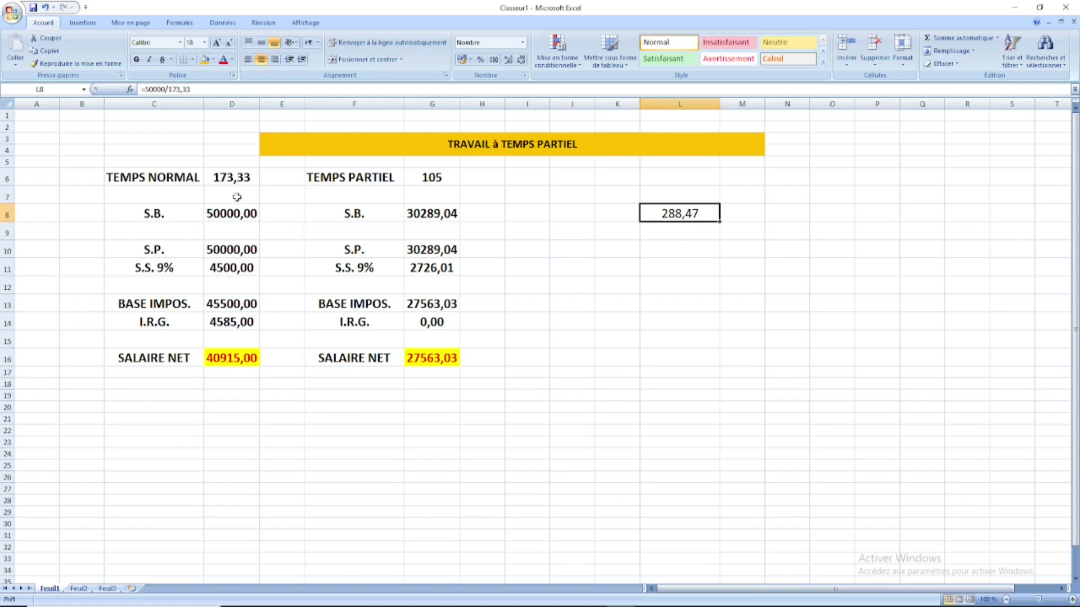
pyautogui.click(226, 214)
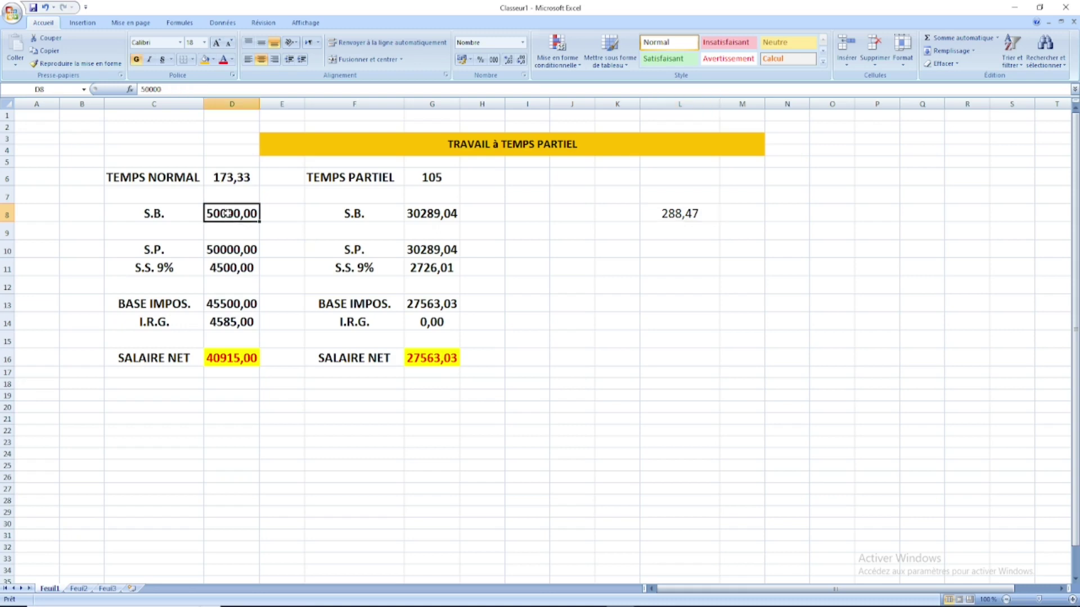
pyautogui.click(225, 177)
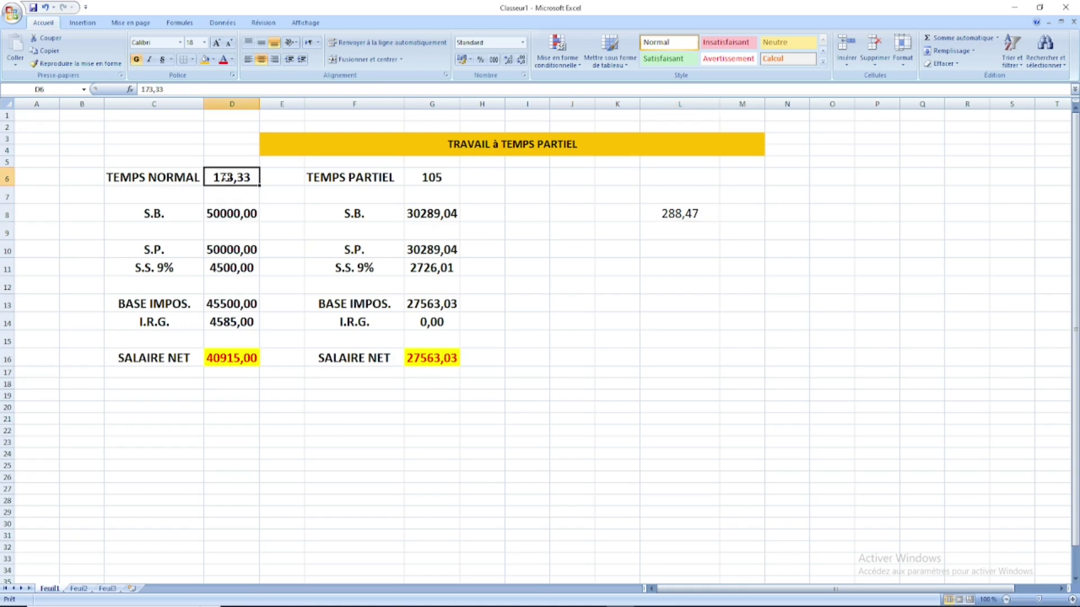
pyautogui.click(442, 215)
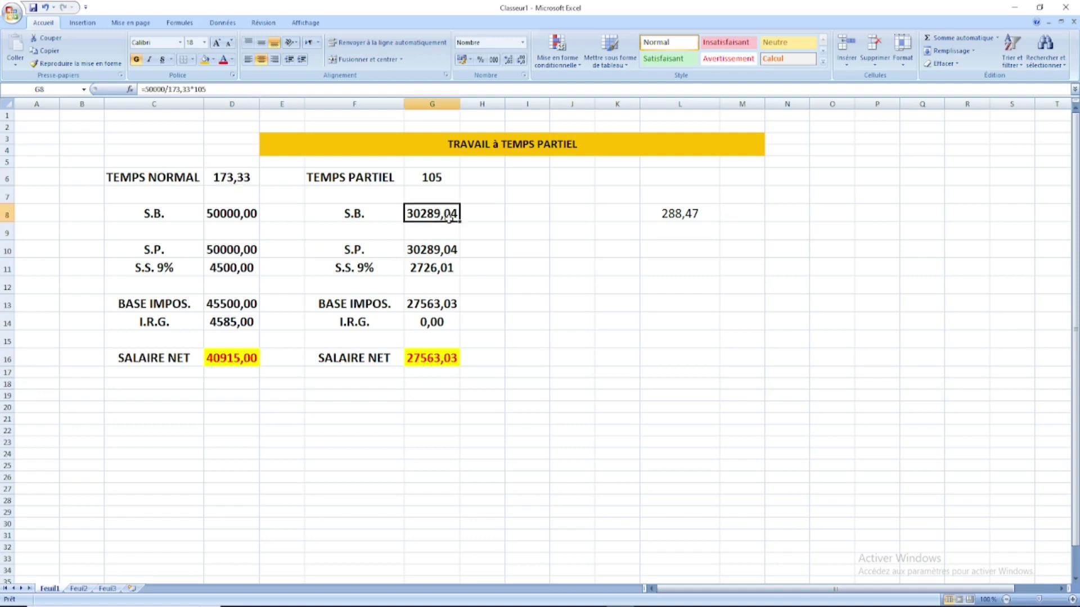
pyautogui.click(678, 215)
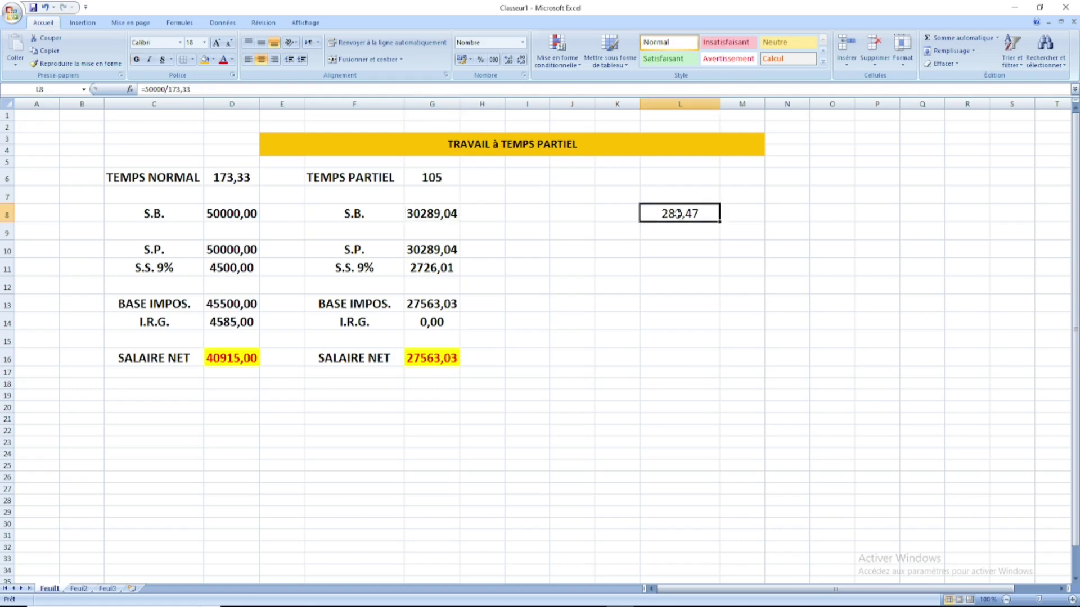
pyautogui.click(680, 248)
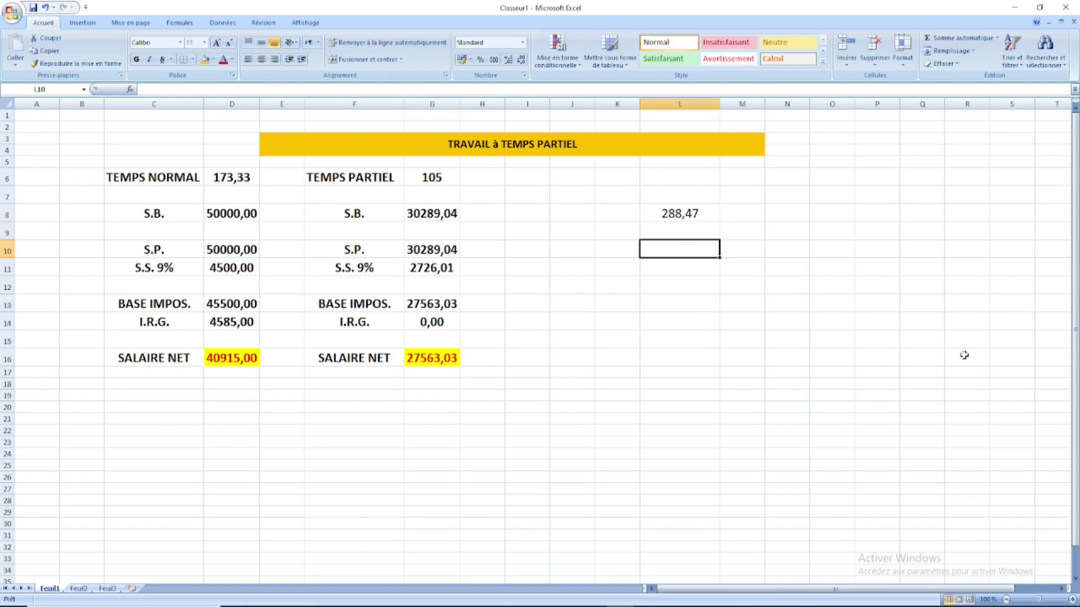
pyautogui.write('=')
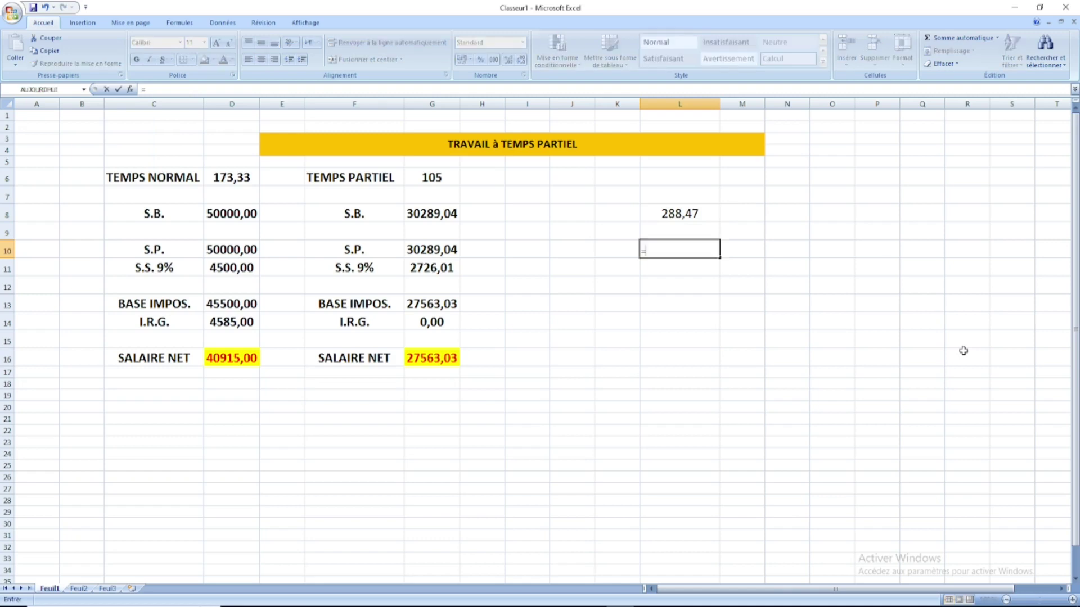
pyautogui.write('0')
pyautogui.click(876, 286)
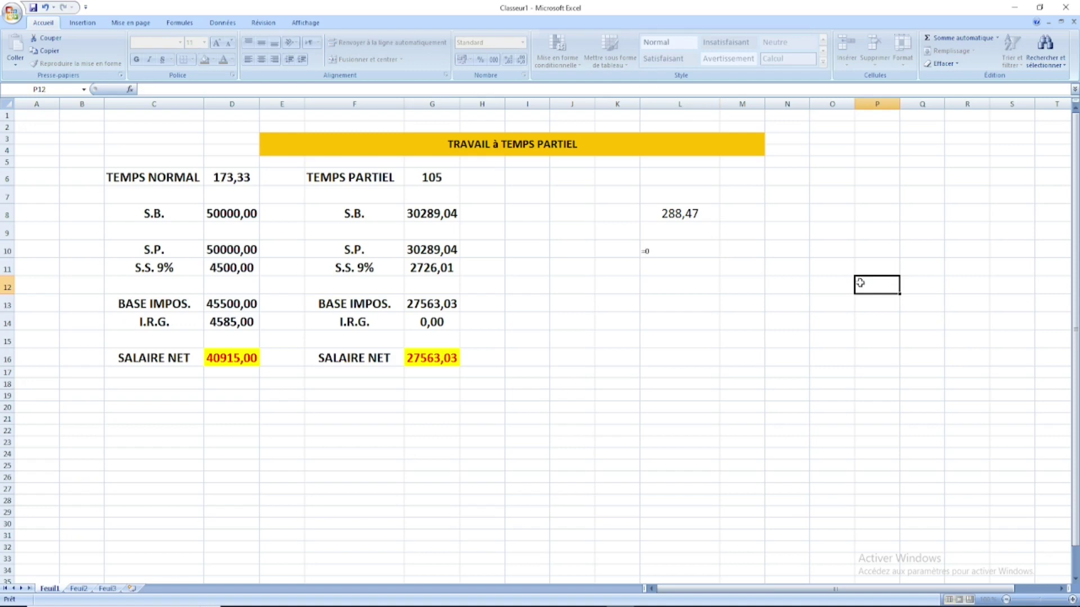
# Copy the formatting of the hourly rate in L8 to cell L10.
pyautogui.click(686, 214)
pyautogui.click(77, 63)
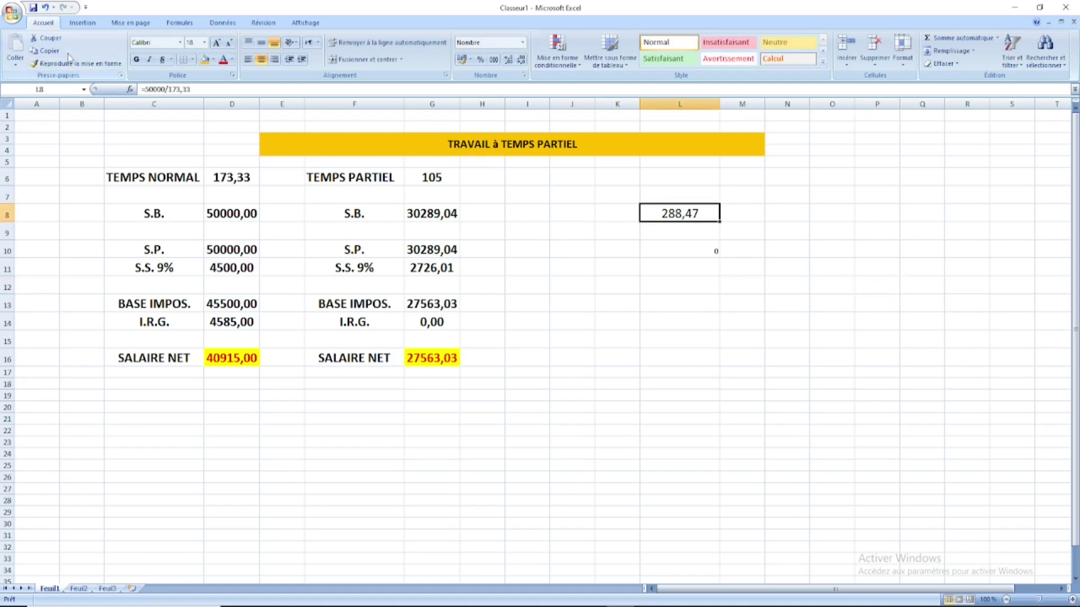
pyautogui.click(695, 253)
# Calculate the part-time base salary in L10 from the rounded hourly rate with =288,47*105.
pyautogui.write('288,47')
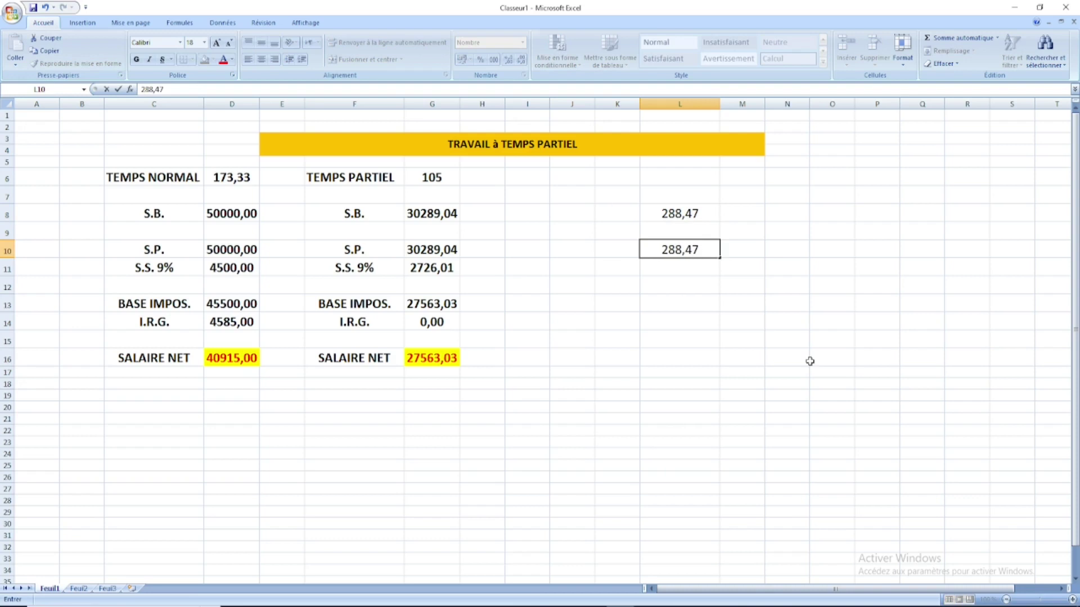
pyautogui.click(653, 250)
pyautogui.write('=')
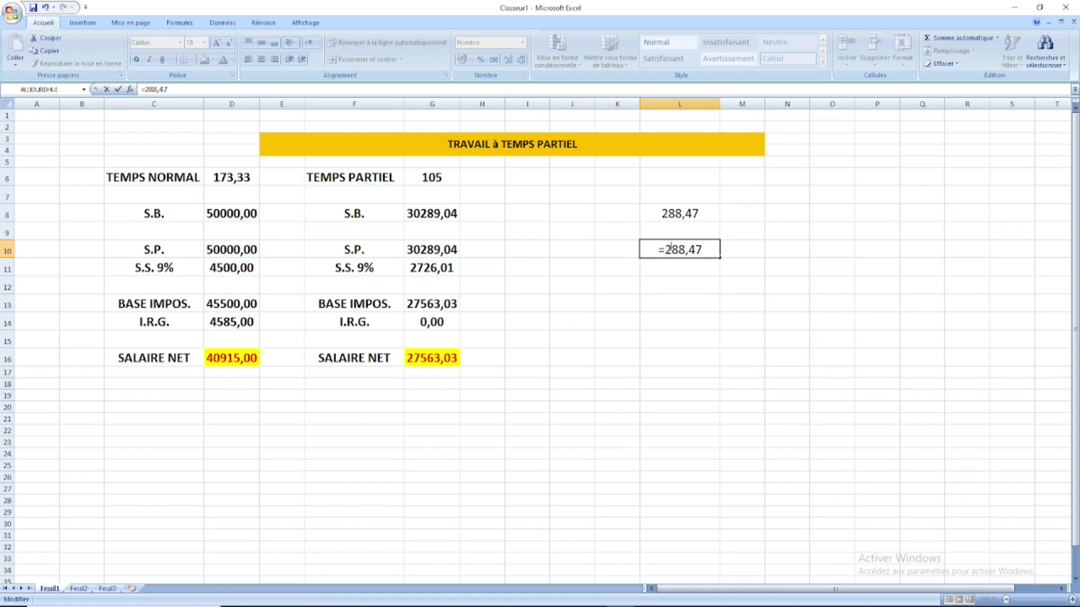
pyautogui.click(715, 254)
pyautogui.write('*105')
pyautogui.press('Return')
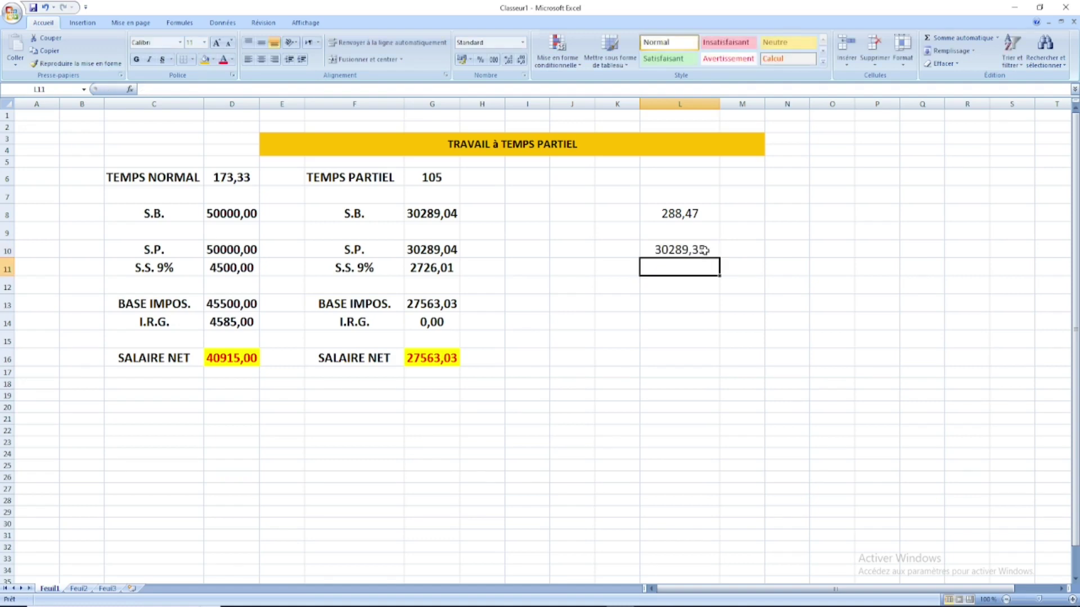
# Compare the result in L10 with the part-time S.B. in G8 and inspect the G8 formula without changing it.
pyautogui.click(710, 252)
pyautogui.click(423, 214)
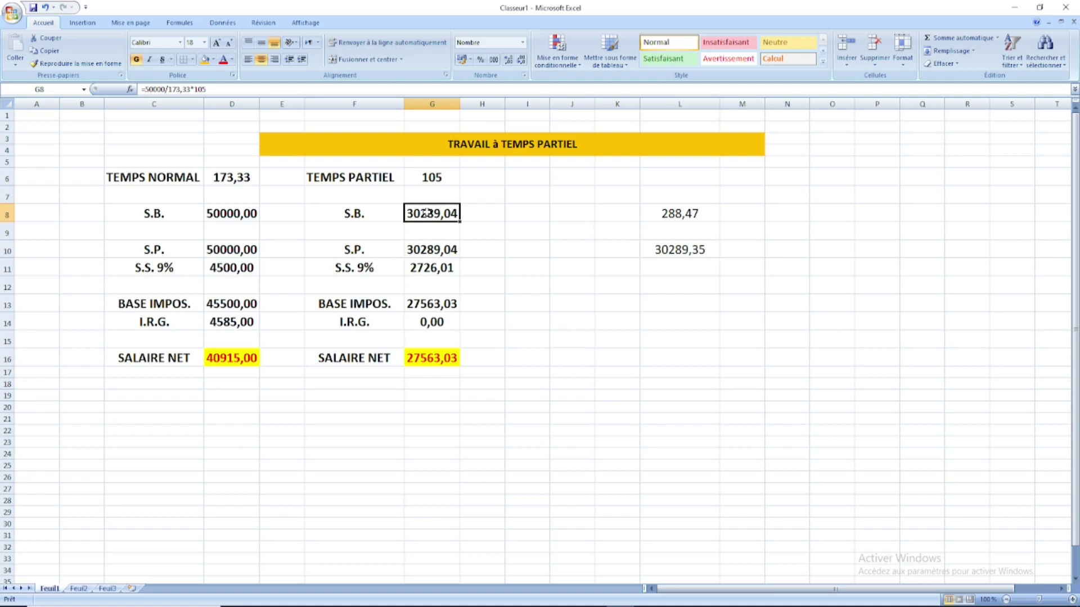
pyautogui.doubleClick(426, 213)
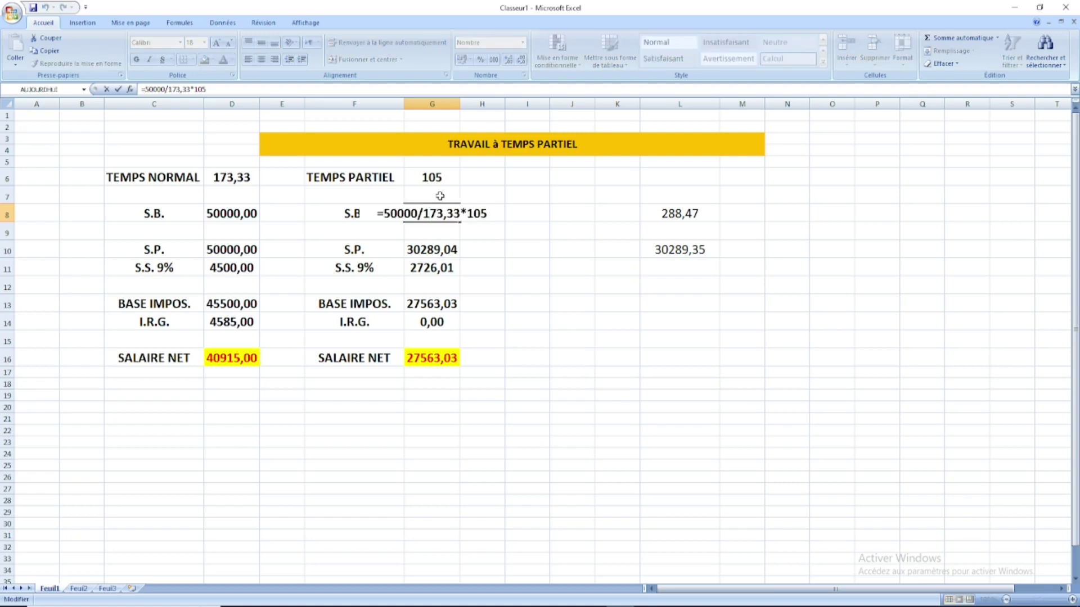
pyautogui.press('Escape')
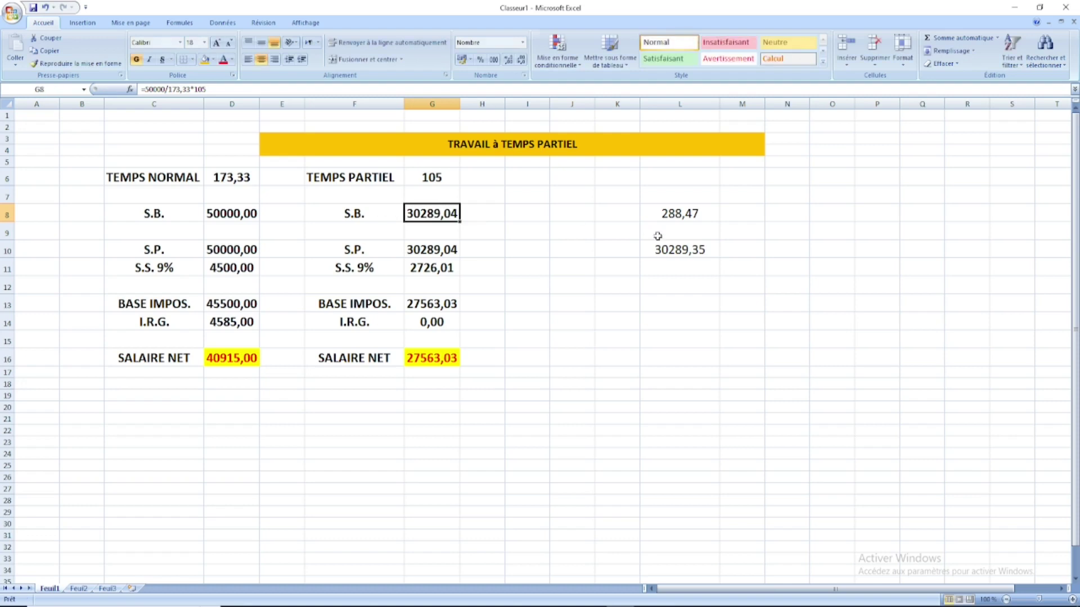
# Clear L10 and recalculate the part-time base salary there with =50000,00/173,33*105.
pyautogui.click(706, 248)
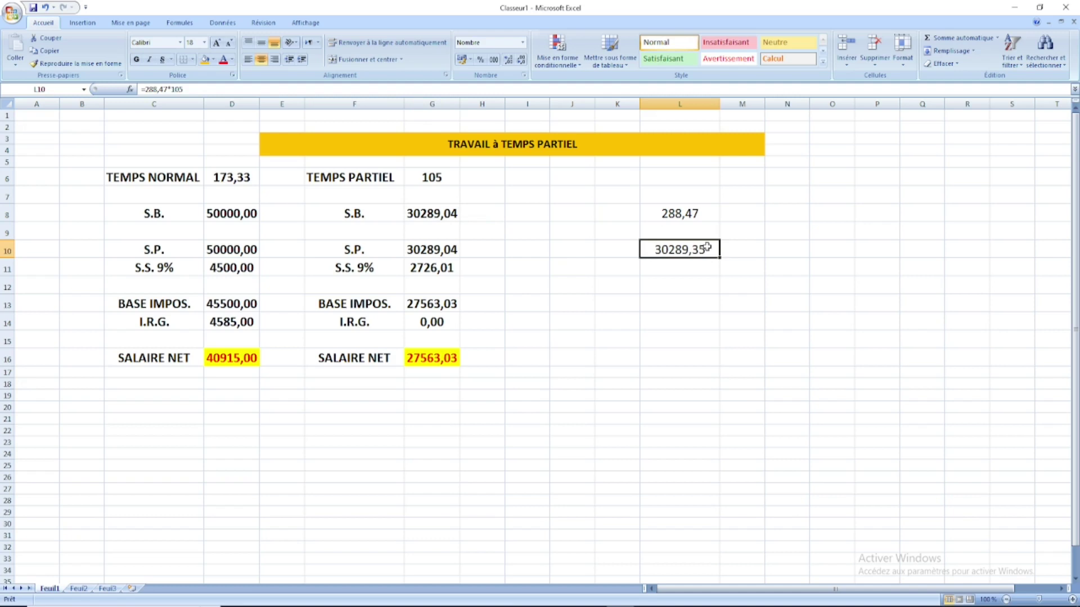
pyautogui.press('Delete')
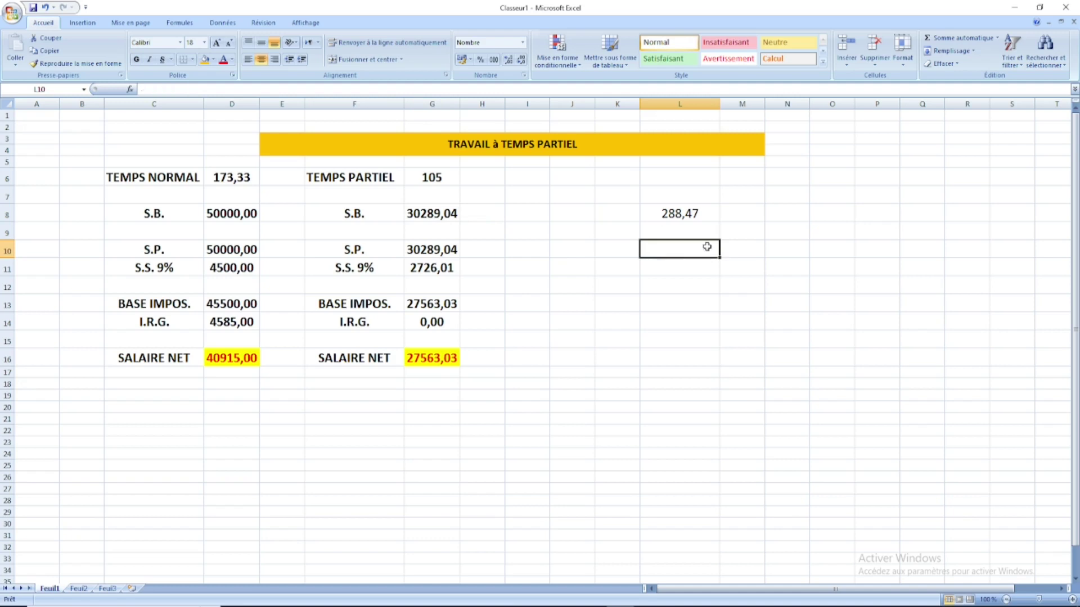
pyautogui.write('=')
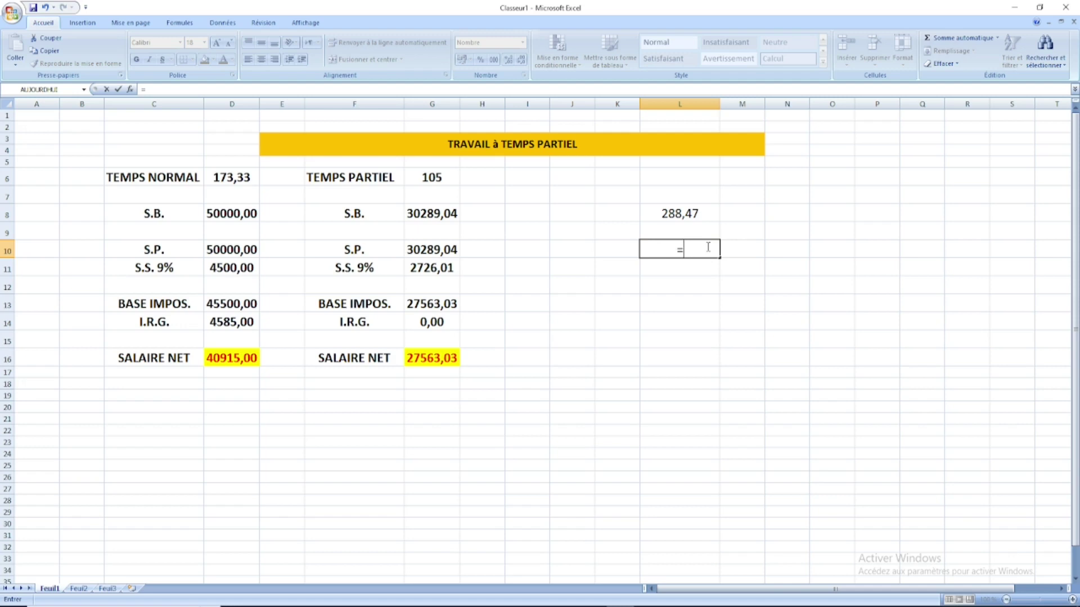
pyautogui.write('50000,00')
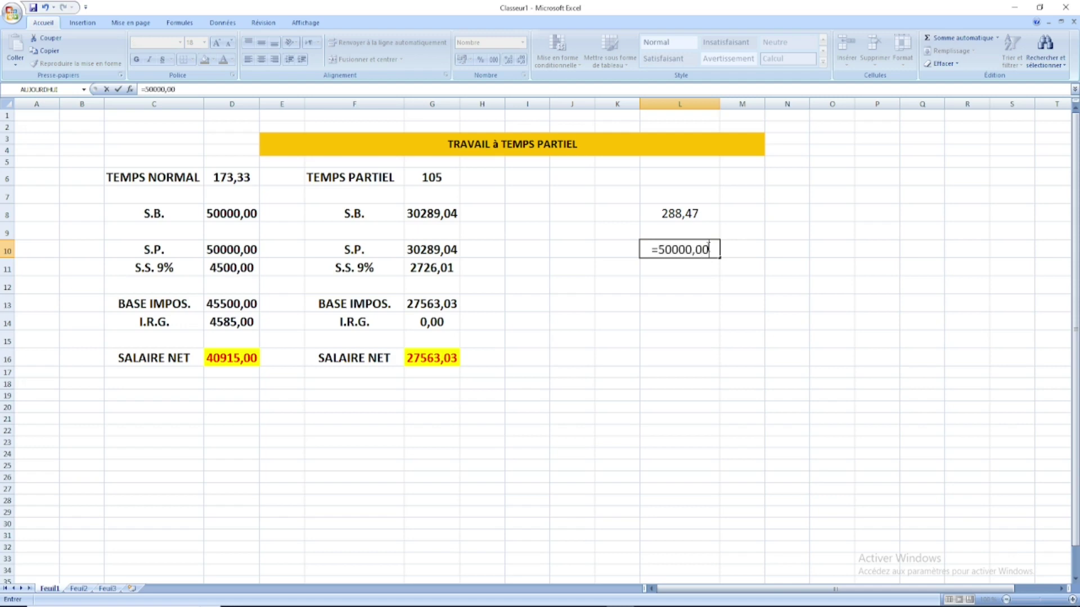
pyautogui.write('/173,33')
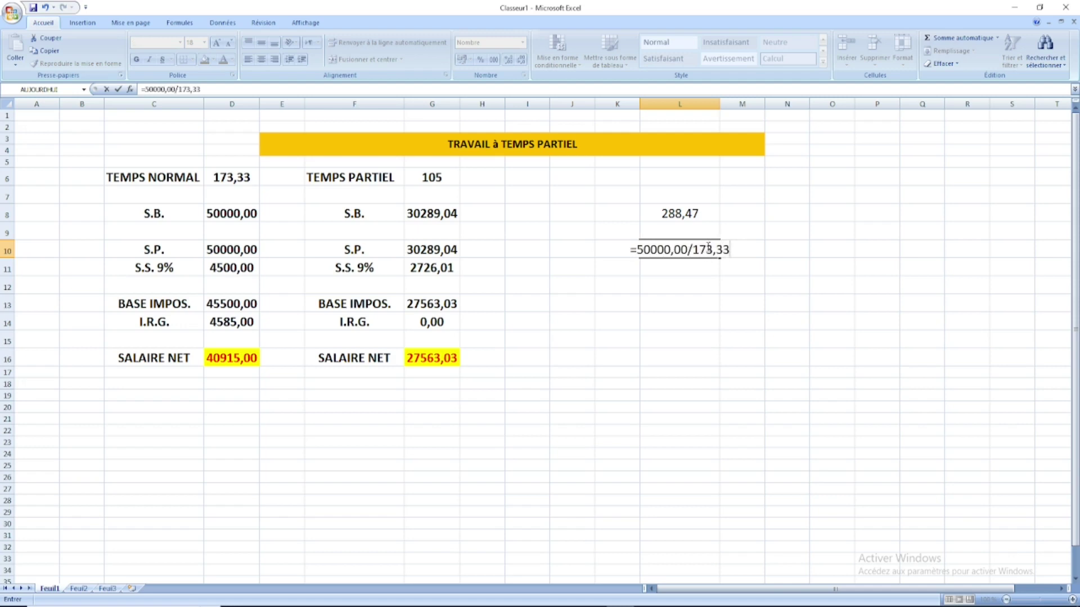
pyautogui.write('*105')
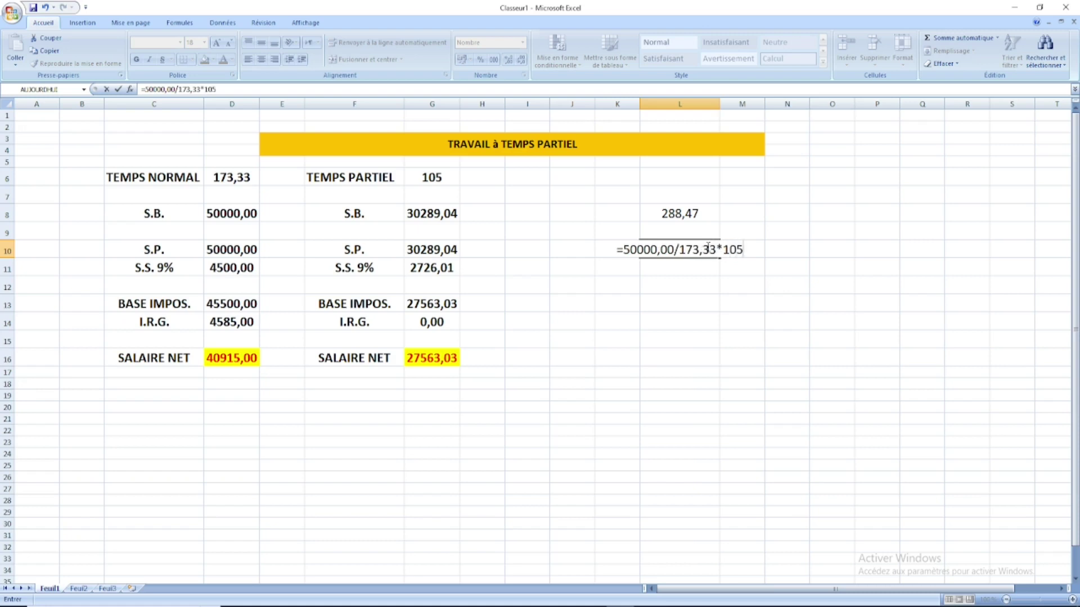
pyautogui.press('Return')
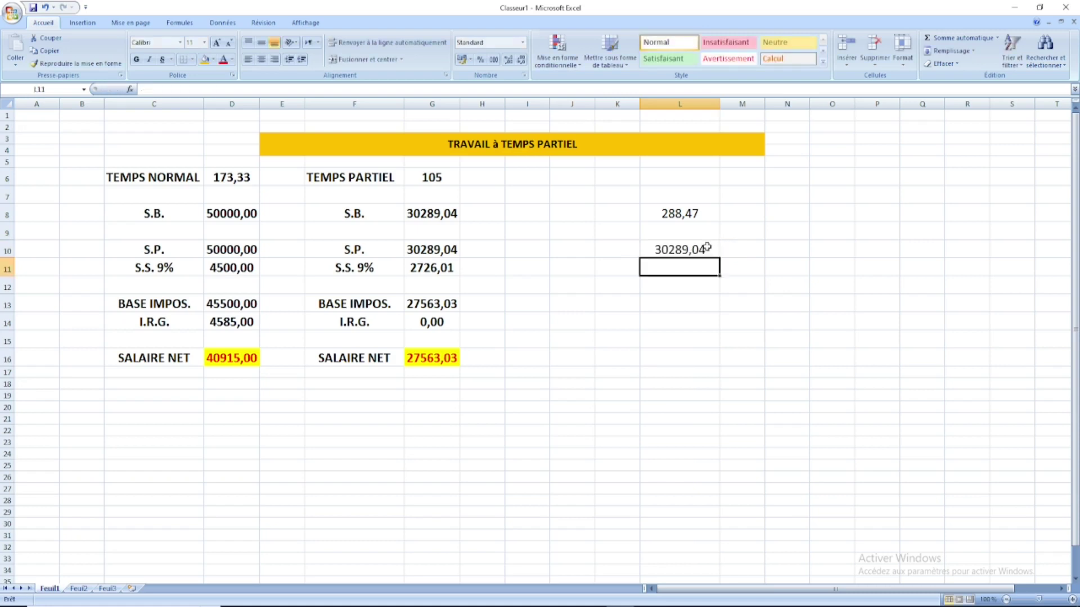
# Check the recalculated base salary in L10 against the part-time S.B. in G8.
pyautogui.click(707, 248)
pyautogui.click(438, 216)
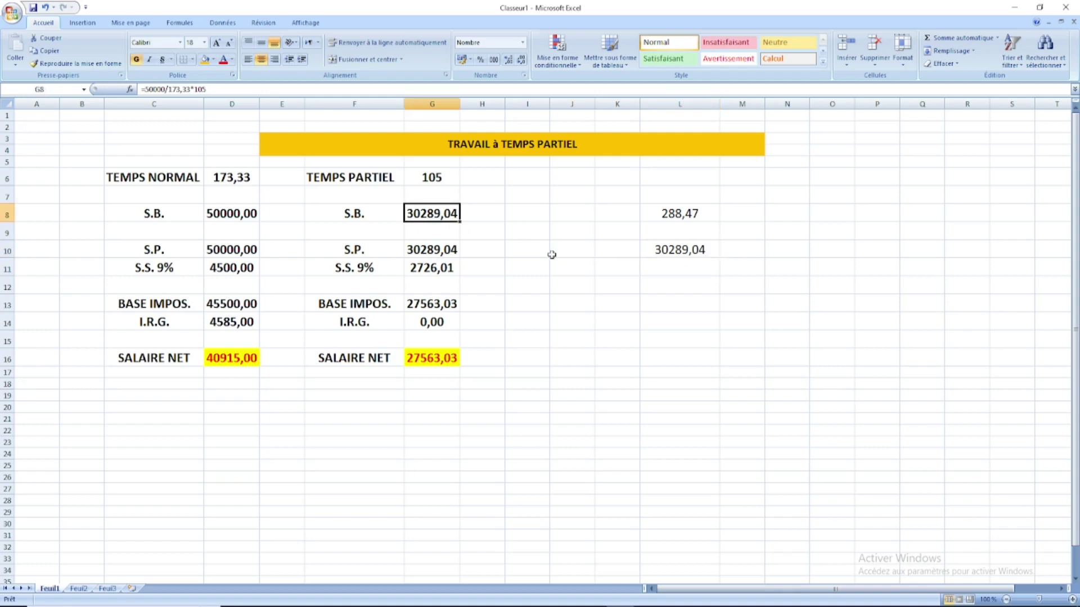
pyautogui.click(693, 248)
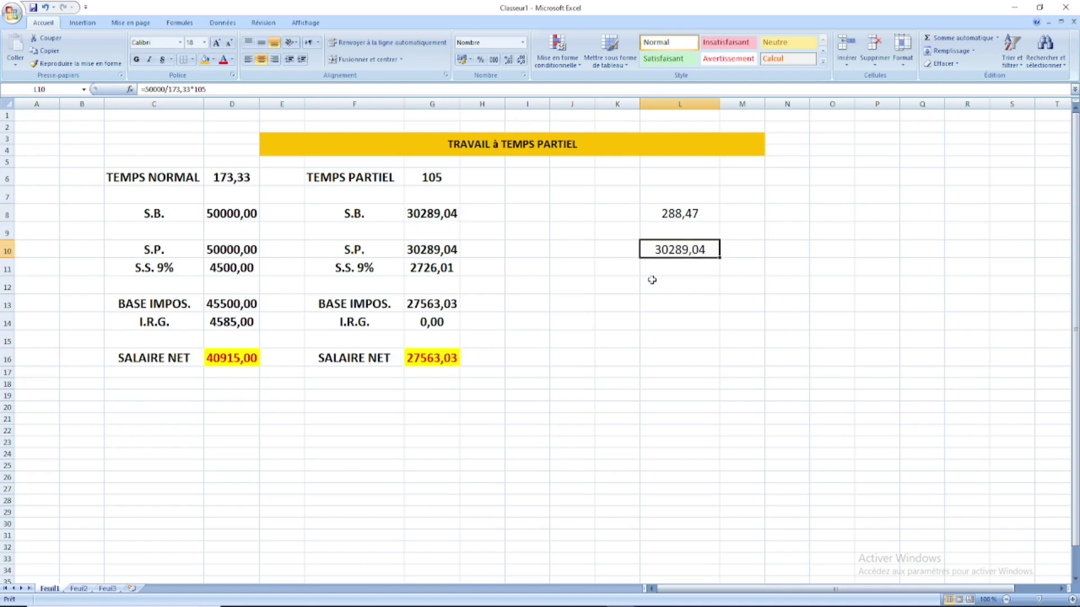
pyautogui.click(424, 212)
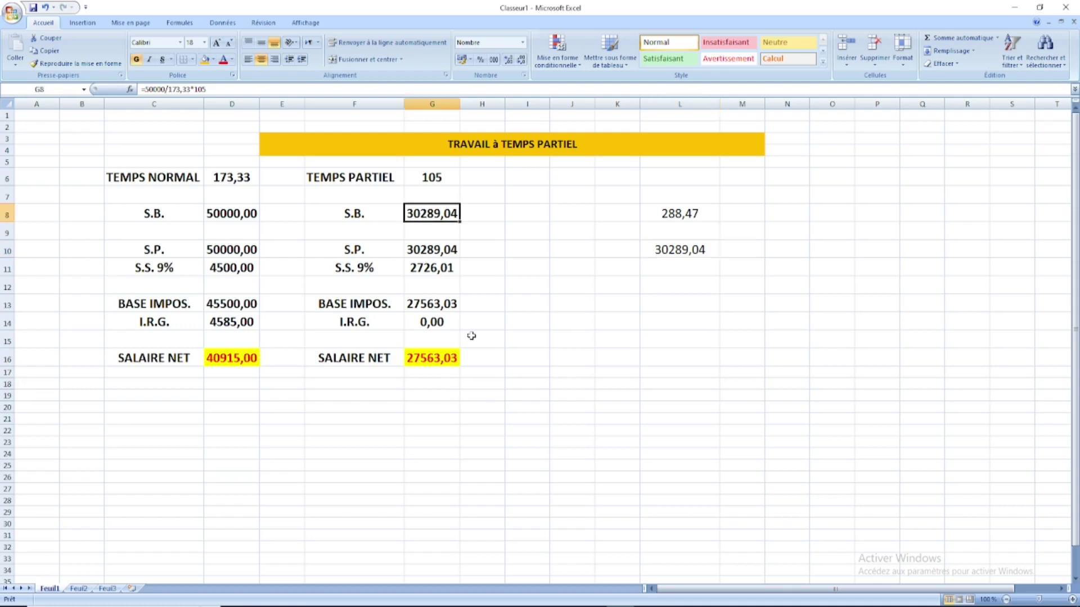
# Review the part-time S.S. 9%, I.R.G., net salary, hours and taxable base in column G.
pyautogui.click(428, 269)
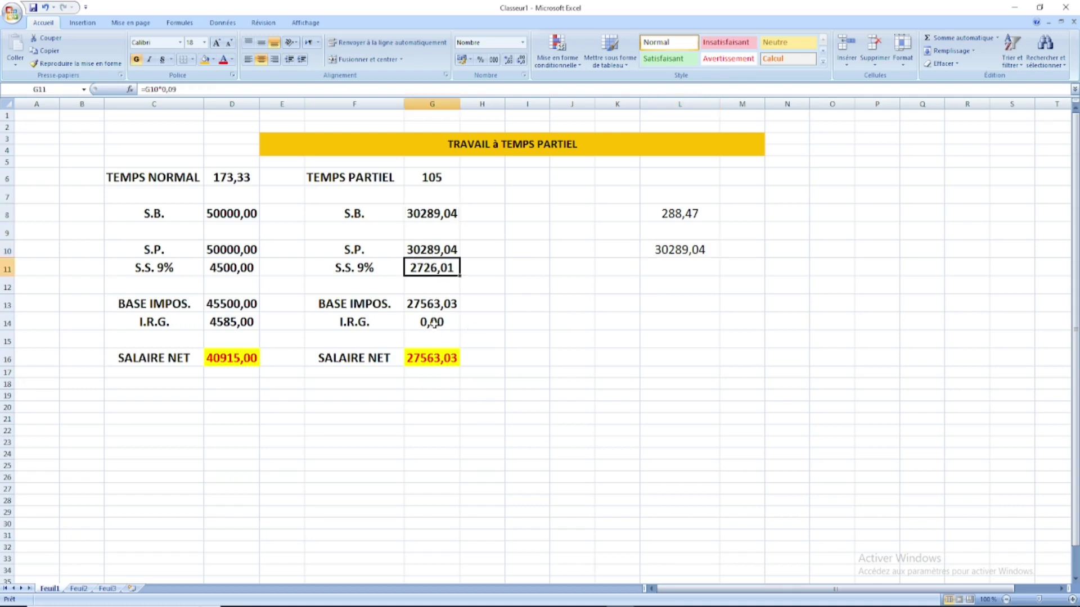
pyautogui.click(434, 323)
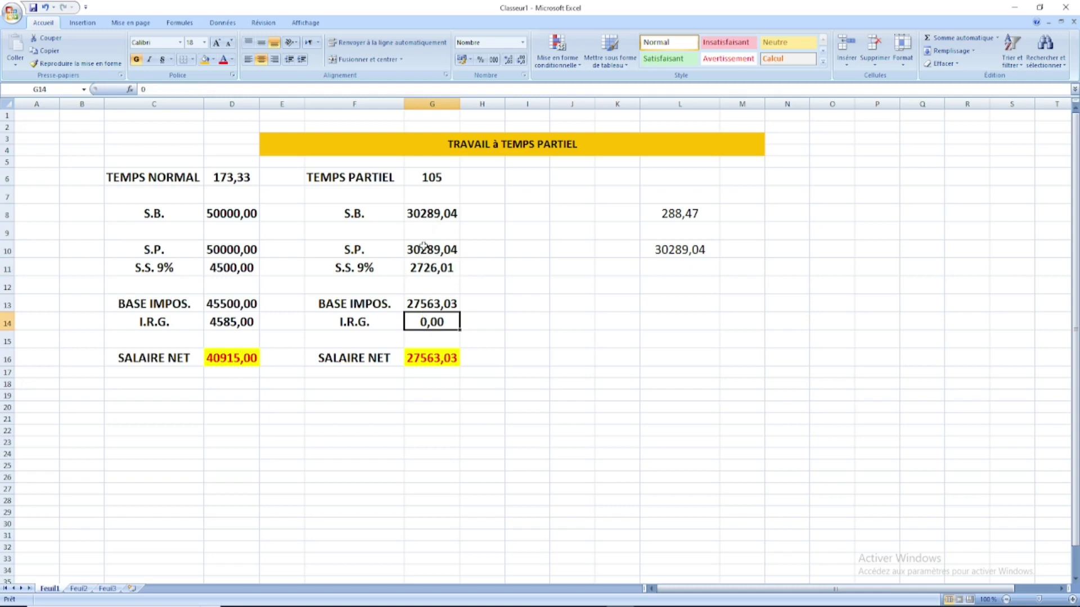
pyautogui.click(437, 358)
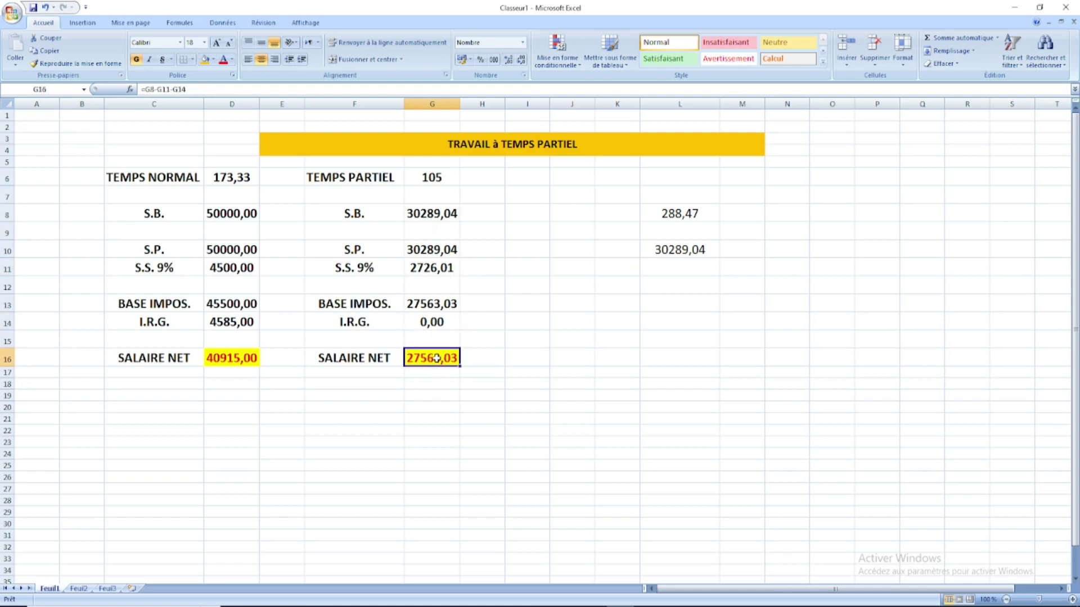
pyautogui.click(430, 179)
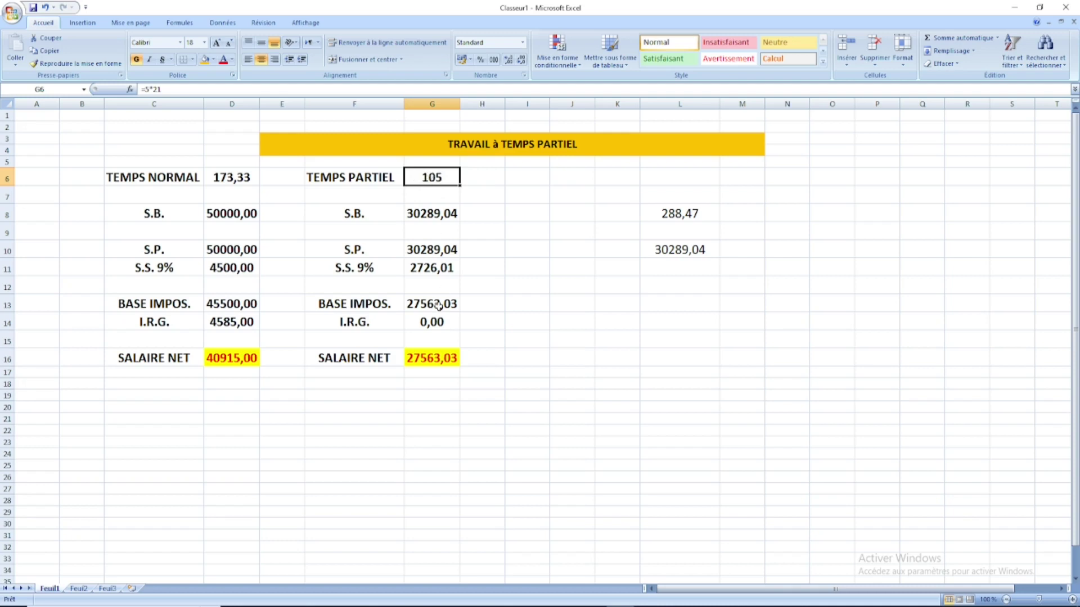
pyautogui.click(432, 324)
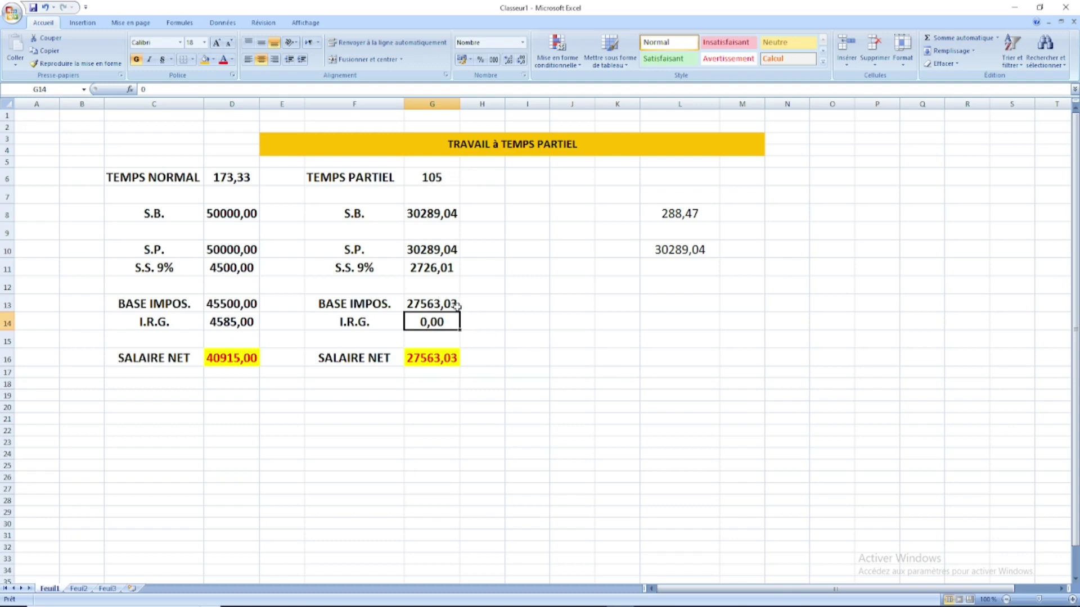
pyautogui.click(425, 304)
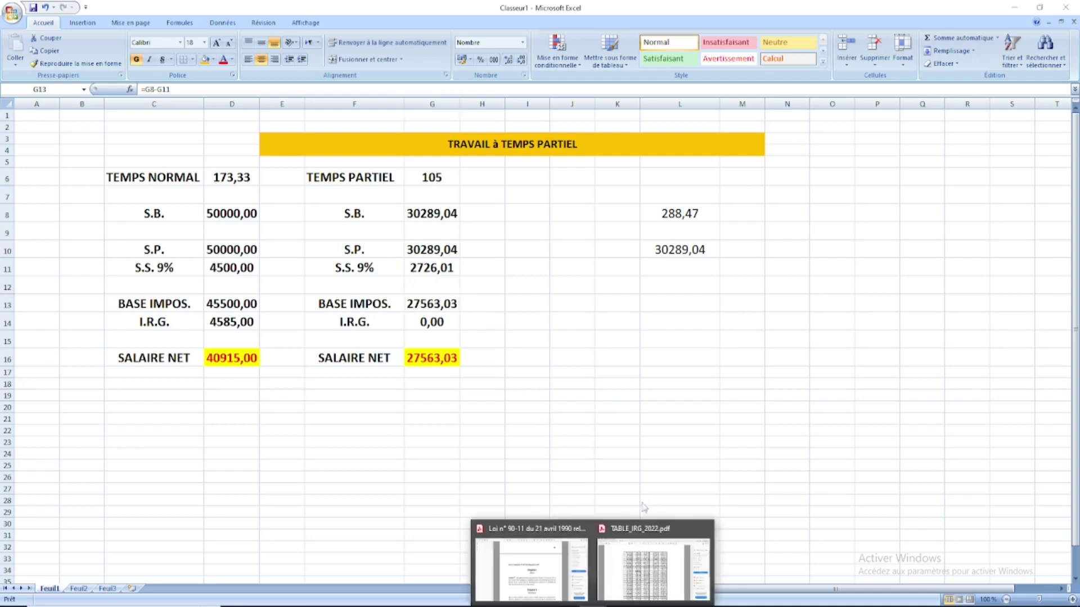
# Switch to TABLE_IRG_2022.pdf in Adobe Acrobat Reader and look up the I.R.G. for the 27560,00 taxable base row.
pyautogui.click(658, 554)
pyautogui.scroll(8, 218, 243)
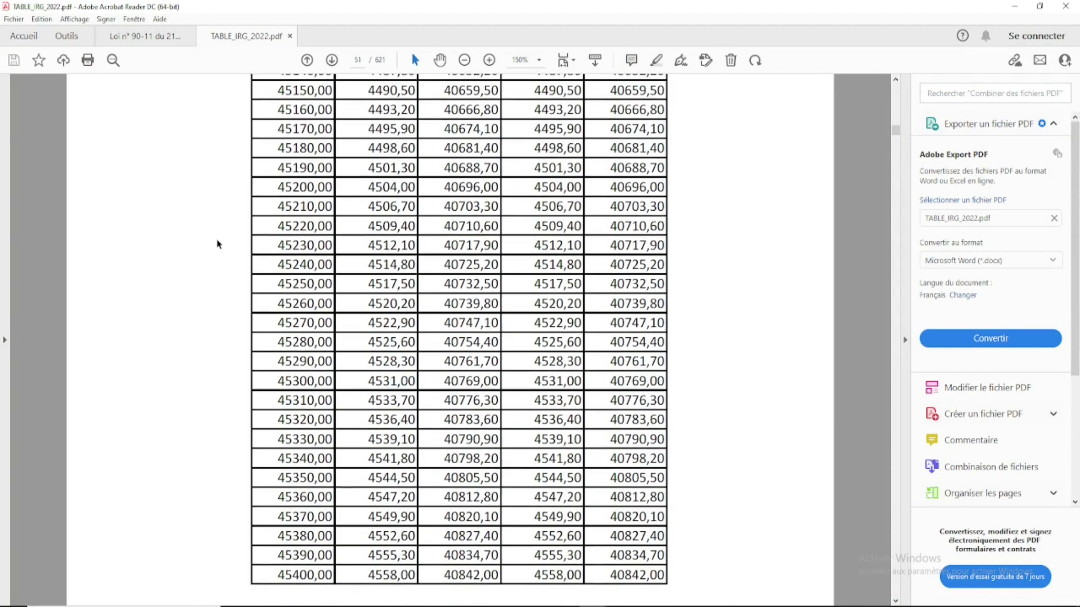
pyautogui.moveTo(898, 138); pyautogui.dragTo(900, 108)
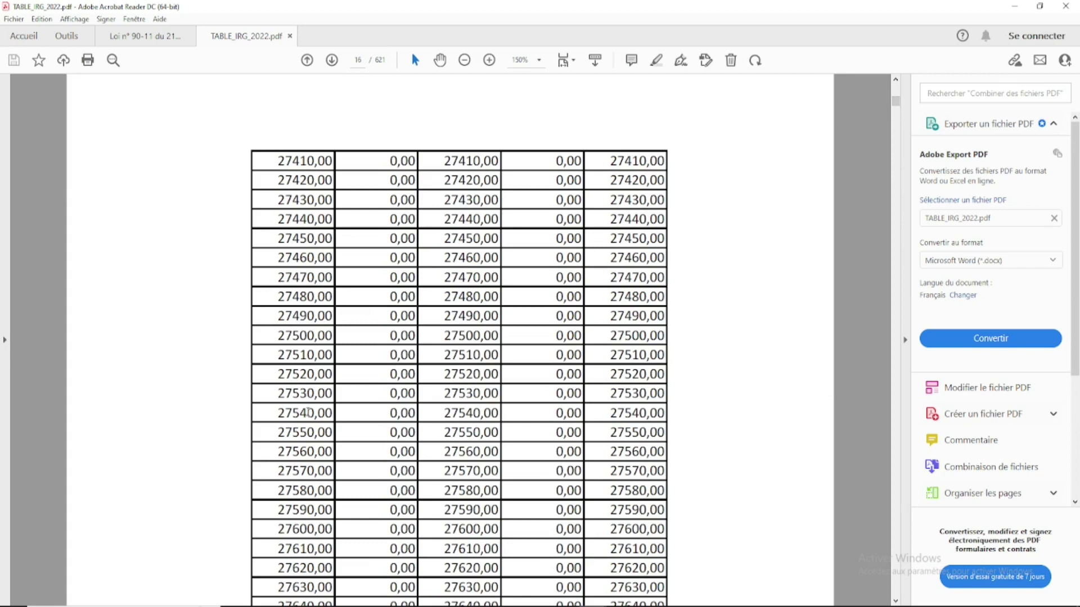
pyautogui.doubleClick(314, 452)
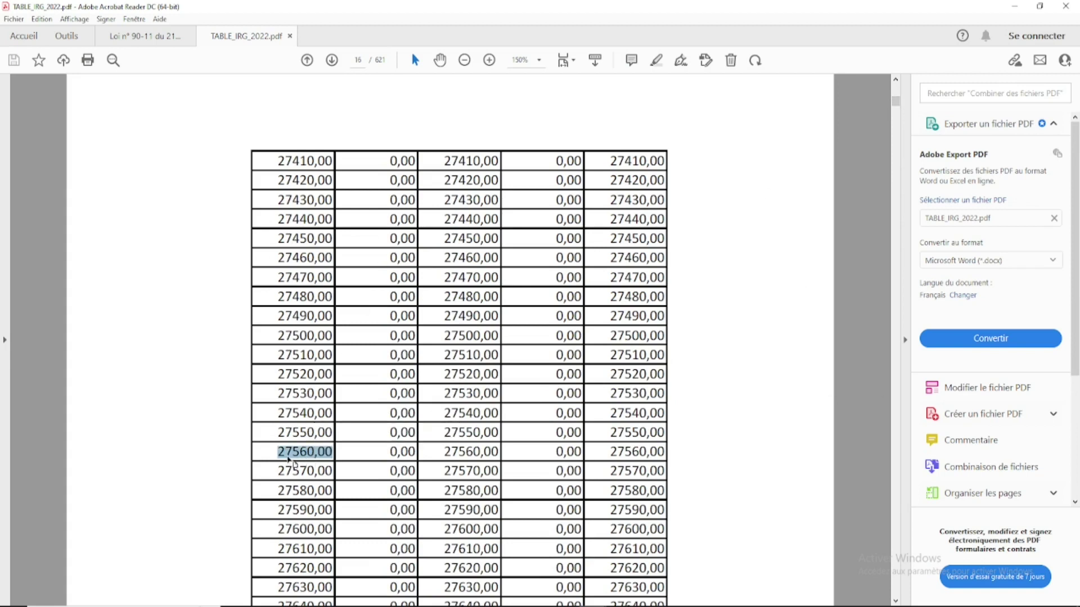
pyautogui.moveTo(279, 454); pyautogui.dragTo(347, 458)
pyautogui.click(376, 455)
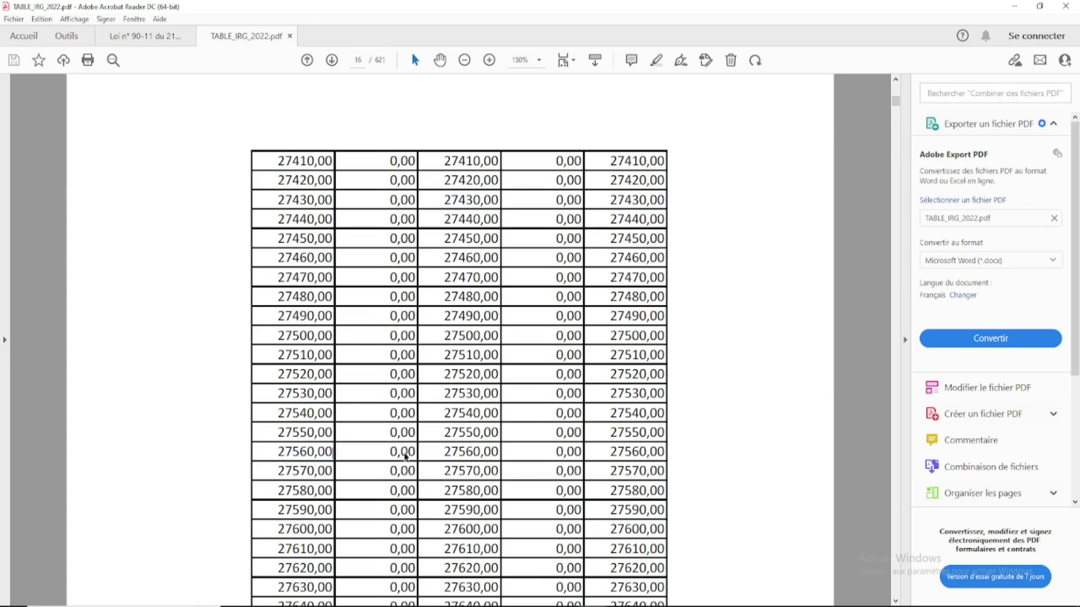
# Switch back to the Excel salary sheet and review the part-time I.R.G. in G14 and the net salary formula in G16.
pyautogui.hotkey('alt', 'Tab')
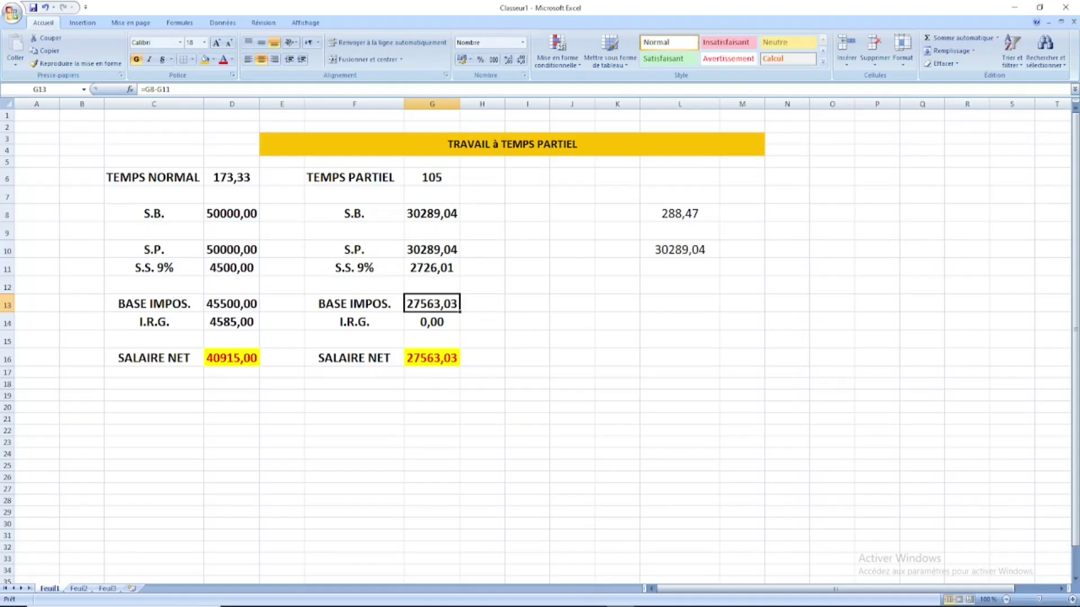
pyautogui.click(437, 323)
pyautogui.click(433, 356)
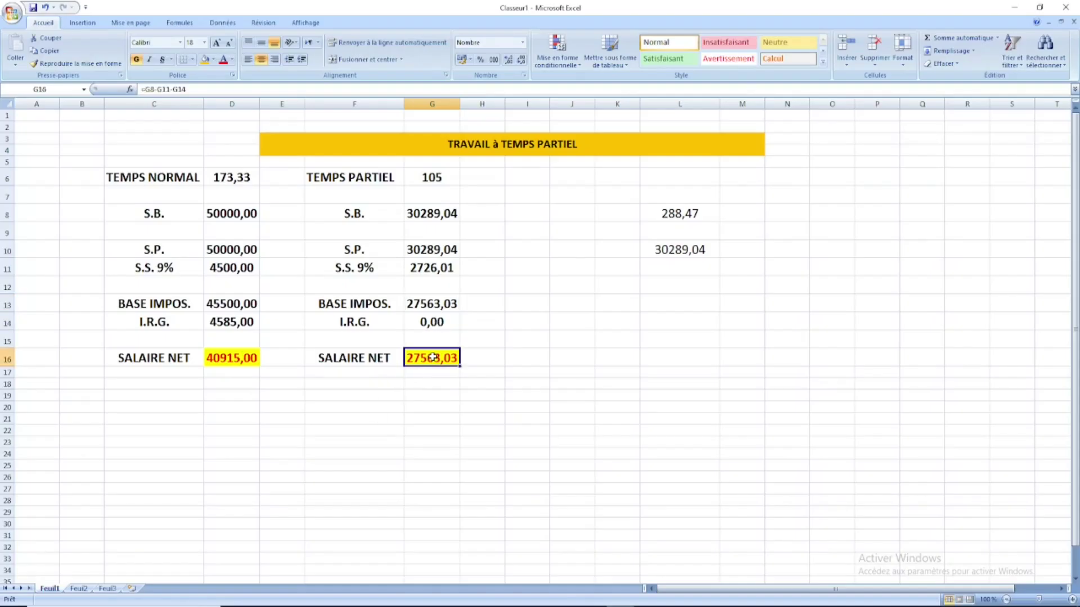
pyautogui.click(422, 323)
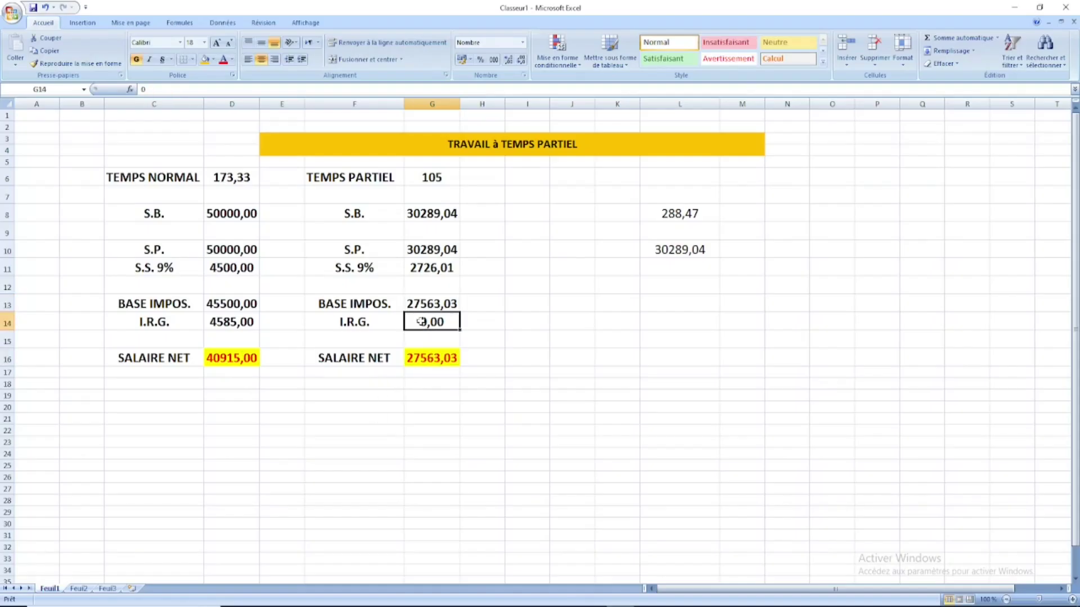
pyautogui.click(428, 354)
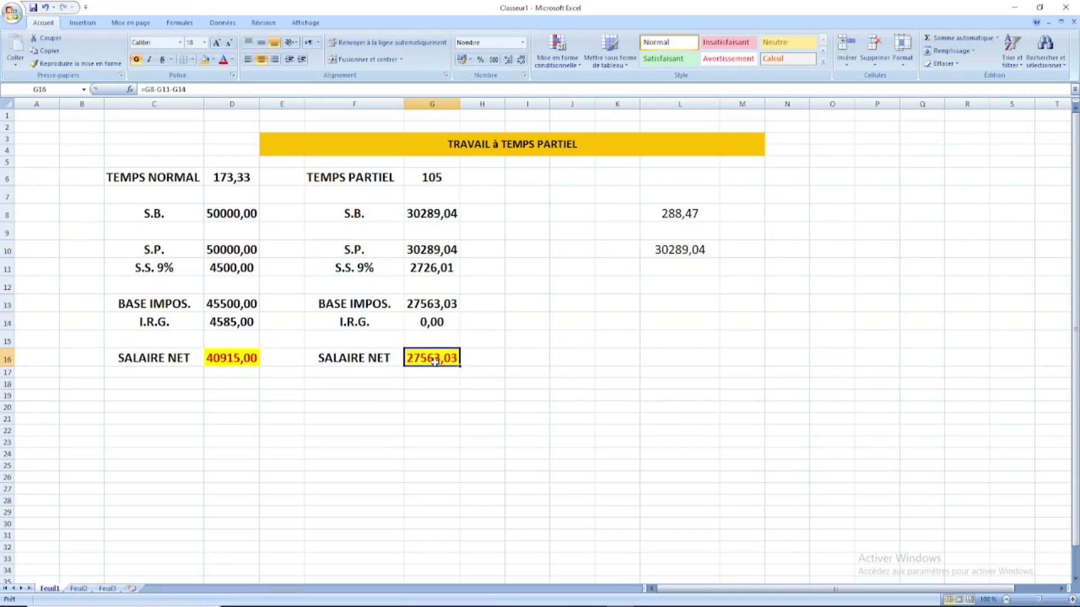
pyautogui.click(483, 356)
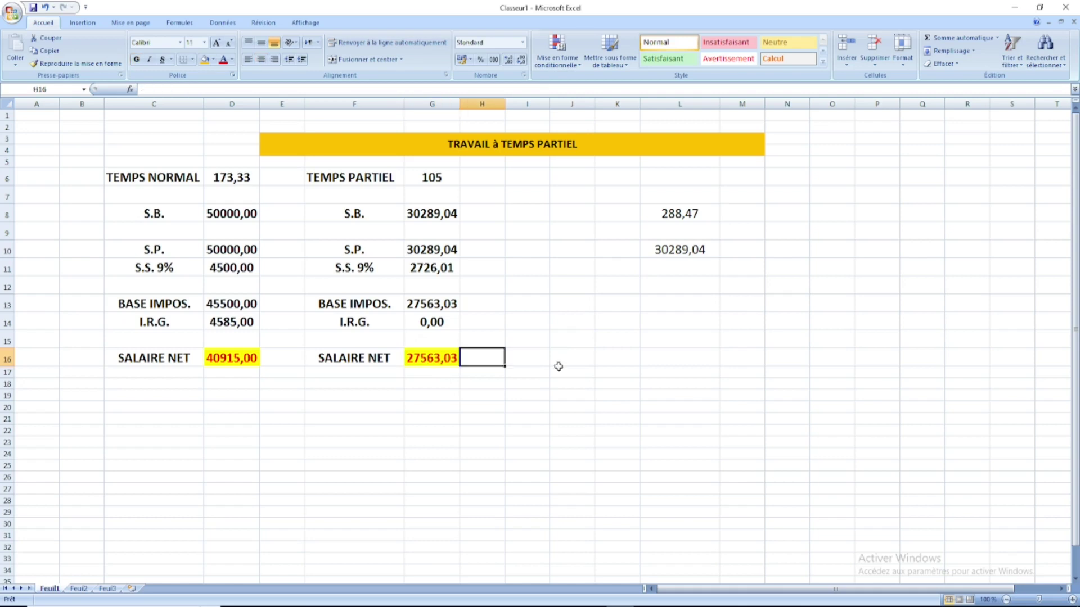
# Inspect the formula behind the part-time hours in G6 without changing it.
pyautogui.click(431, 178)
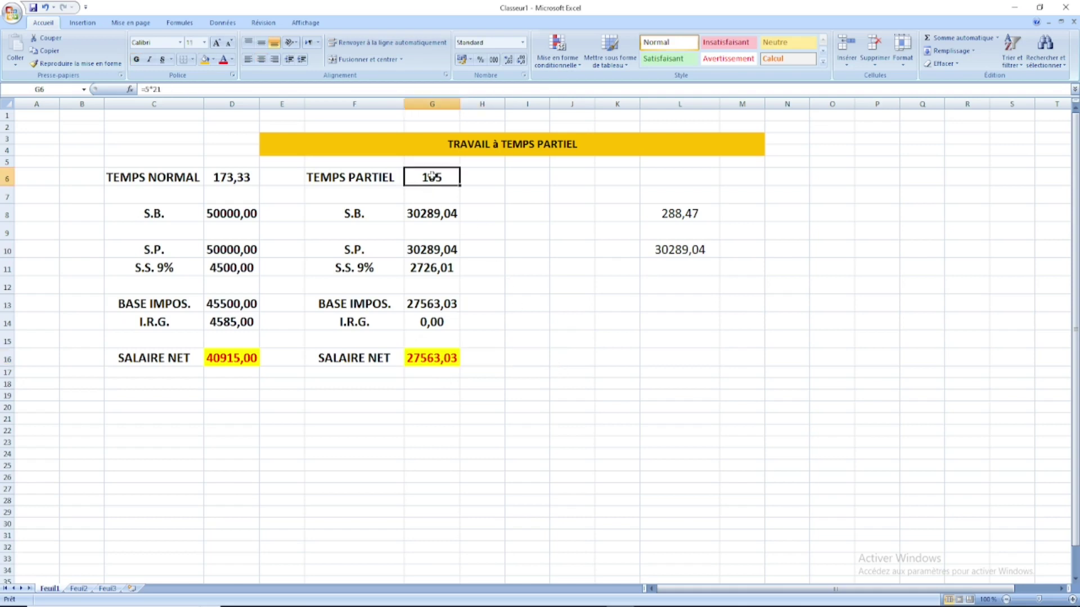
pyautogui.doubleClick(443, 176)
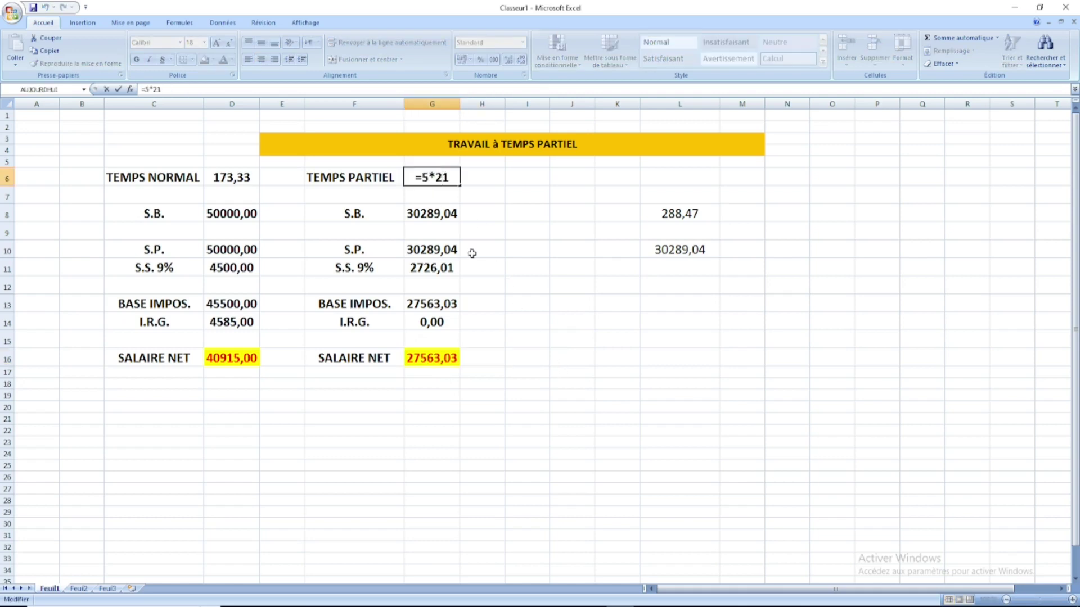
pyautogui.press('Escape')
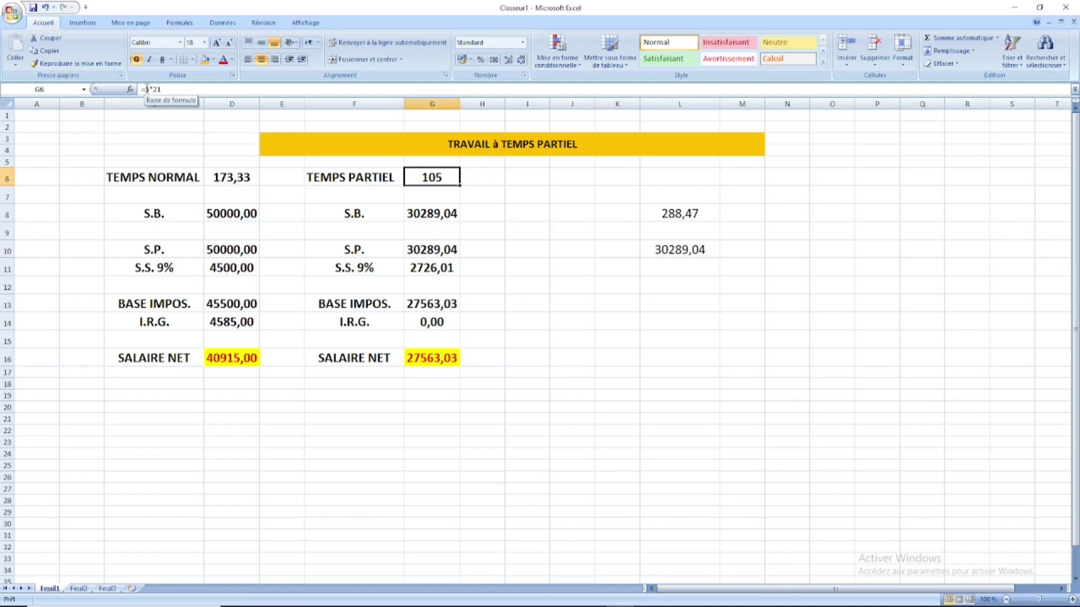
pyautogui.click(537, 183)
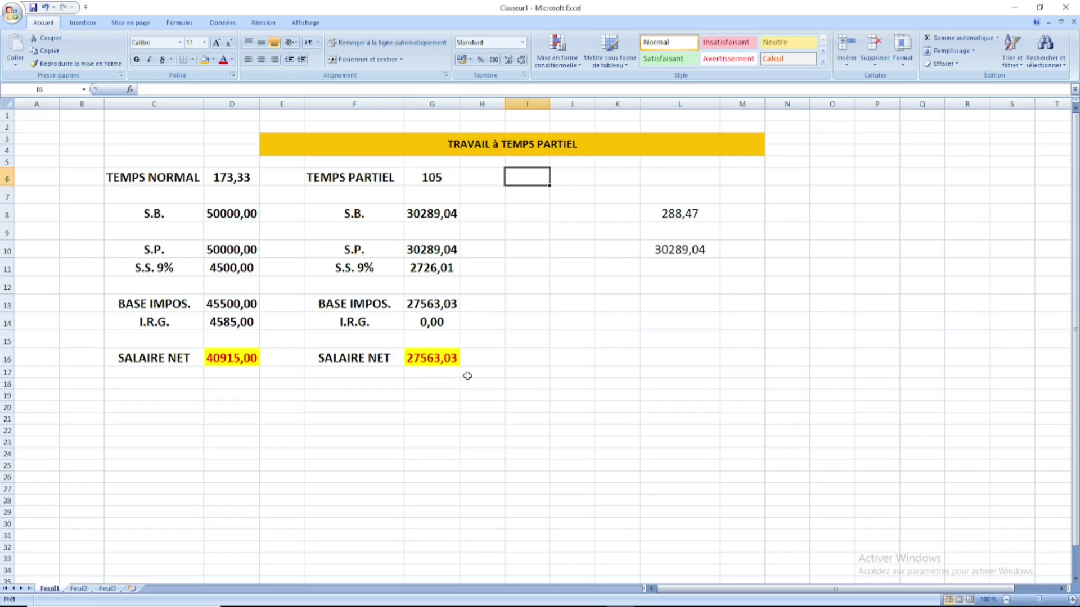
# Compare the full-time hours in D6 with the part-time S.B. formula in G8.
pyautogui.click(494, 208)
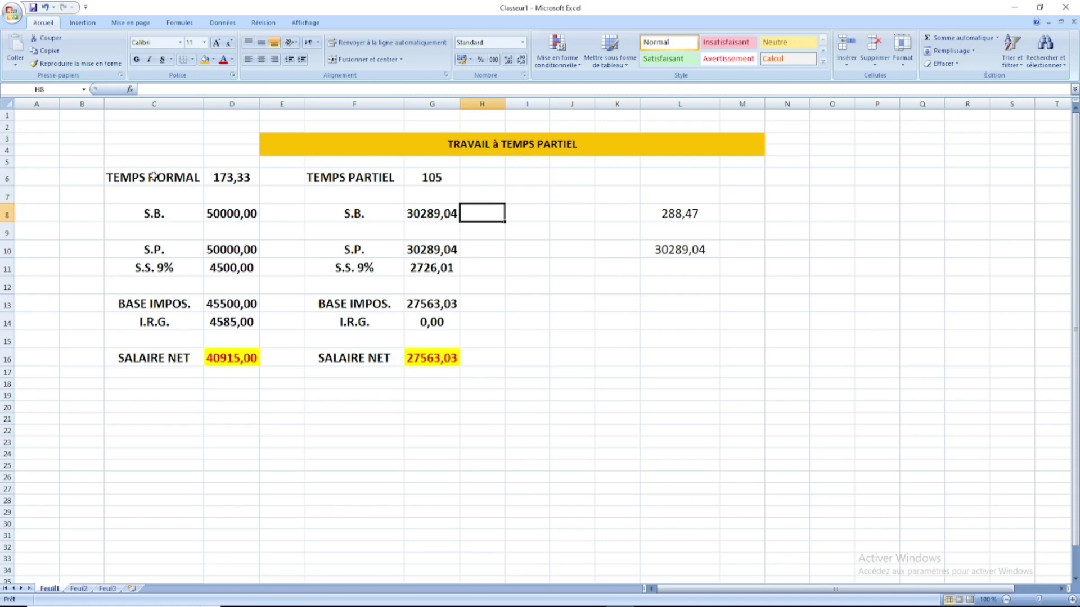
pyautogui.click(224, 178)
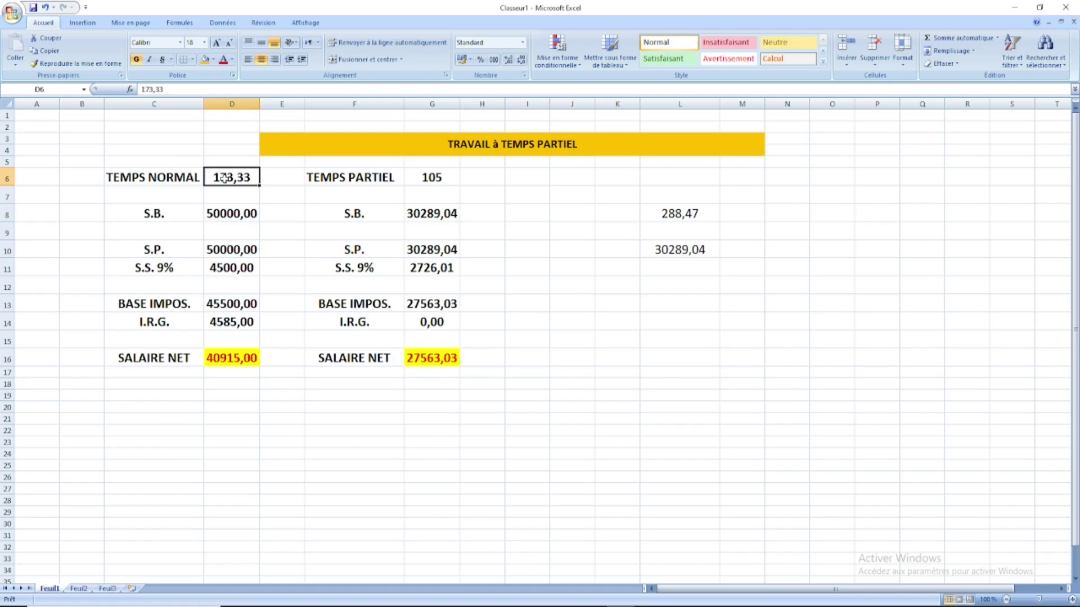
pyautogui.click(430, 216)
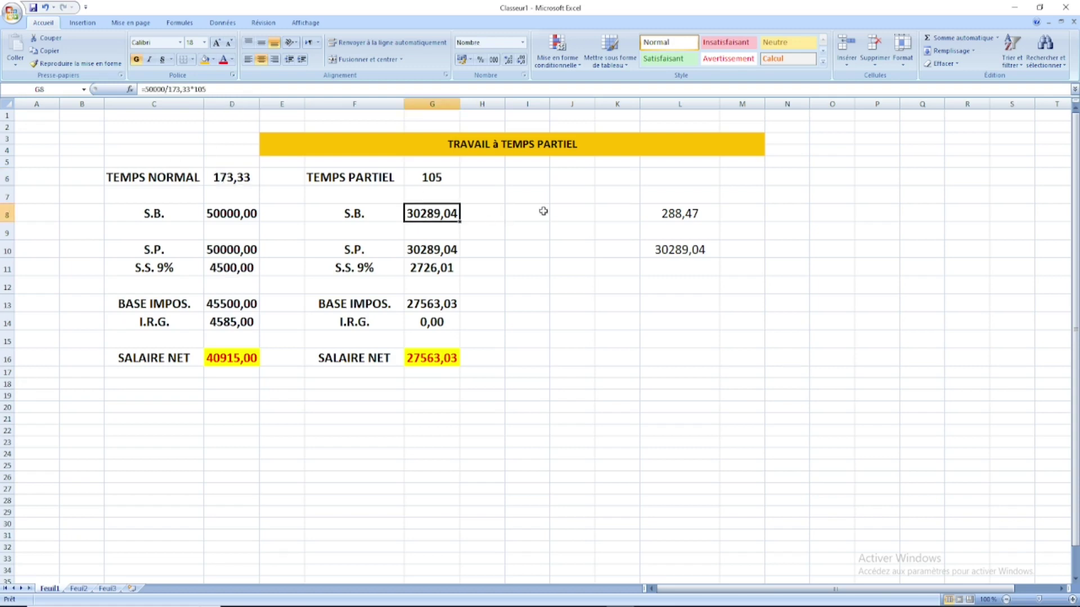
pyautogui.click(487, 175)
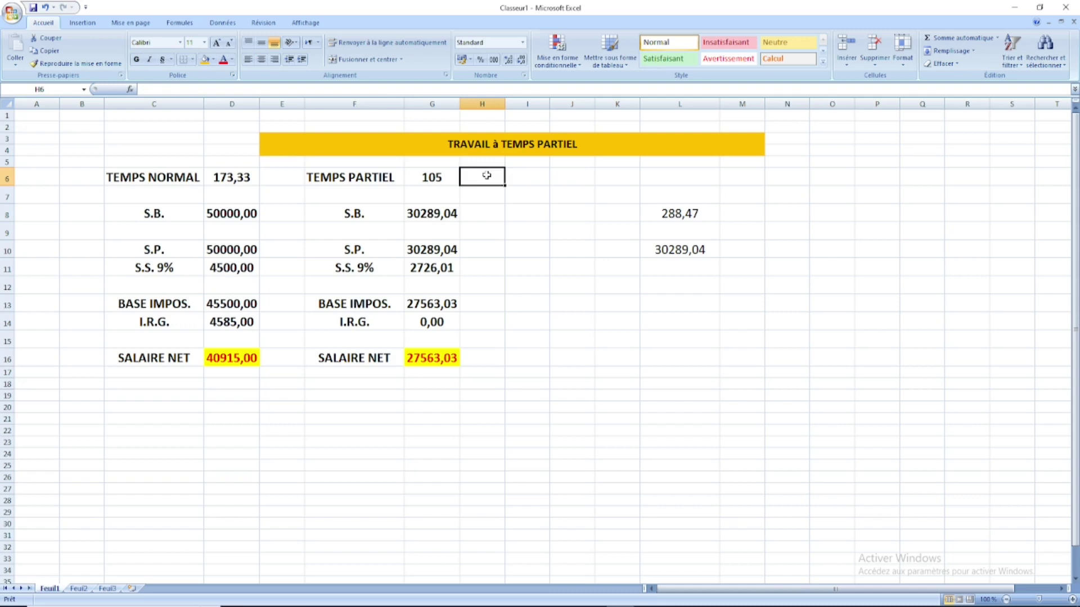
# Read Décret exécutif n° 97-473 on part-time work through Art. 2 in the Loi n° 90-11 PDF in Acrobat Reader, then return to Excel.
pyautogui.moveTo(592, 606)
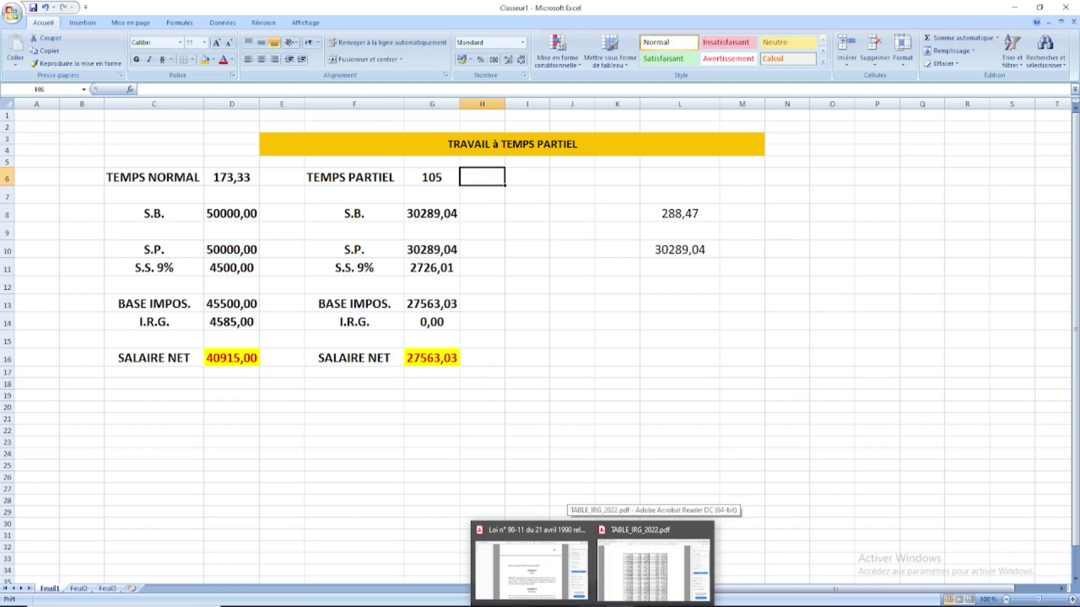
pyautogui.click(531, 565)
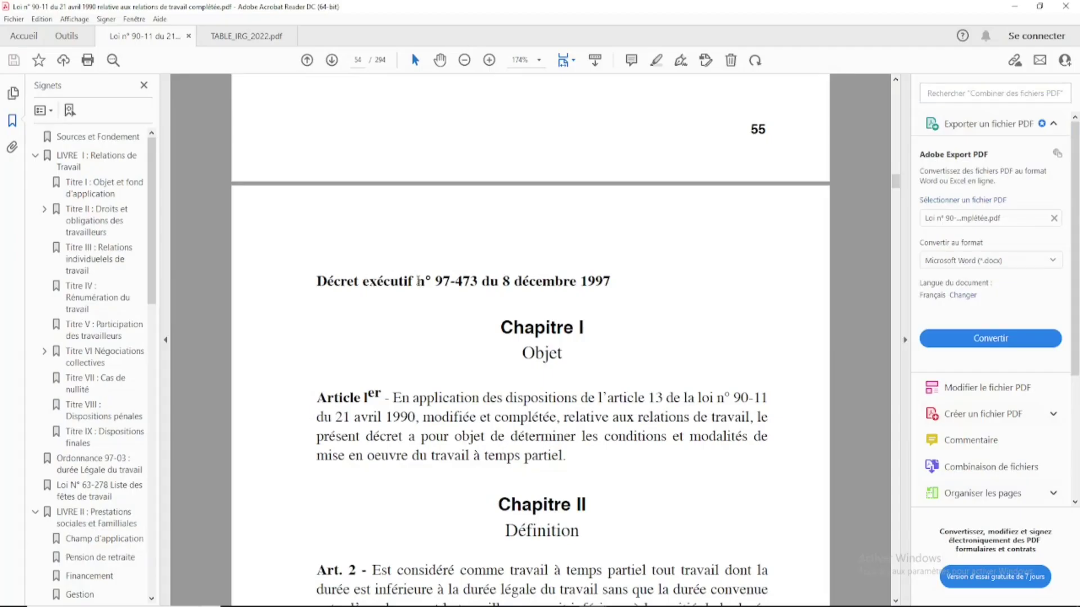
pyautogui.moveTo(317, 281); pyautogui.dragTo(606, 283)
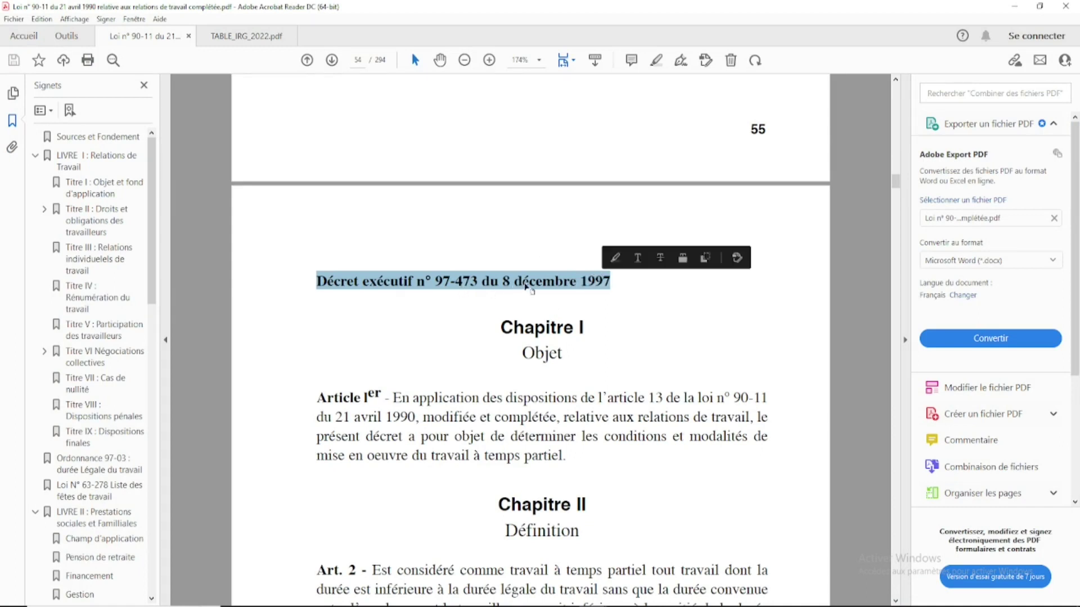
pyautogui.click(651, 369)
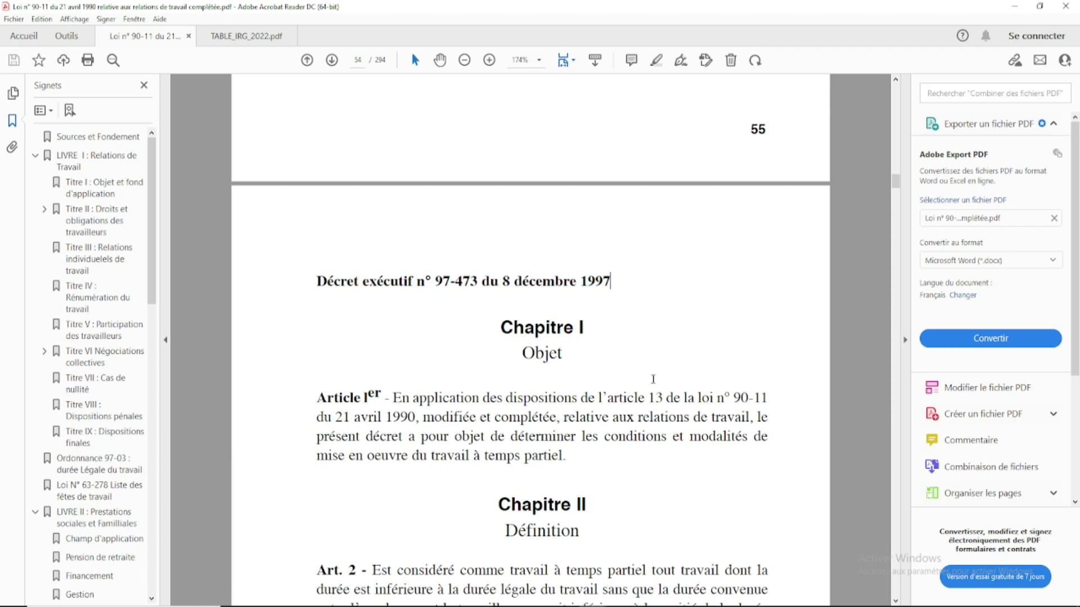
pyautogui.scroll(1, 653, 379)
pyautogui.scroll(-4, 654, 381)
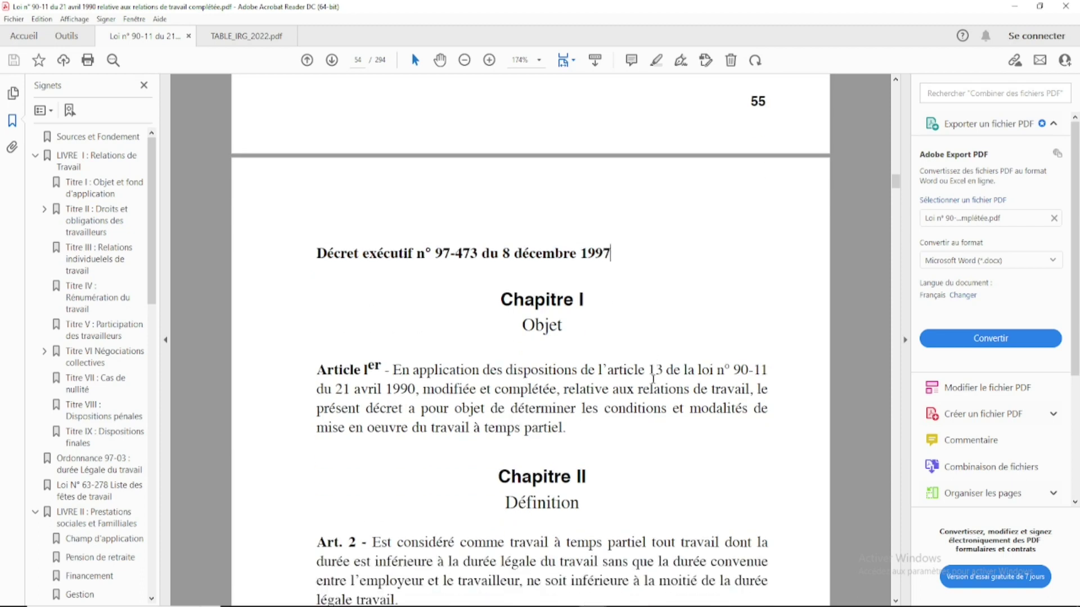
pyautogui.scroll(-6, 654, 385)
pyautogui.scroll(3, 652, 384)
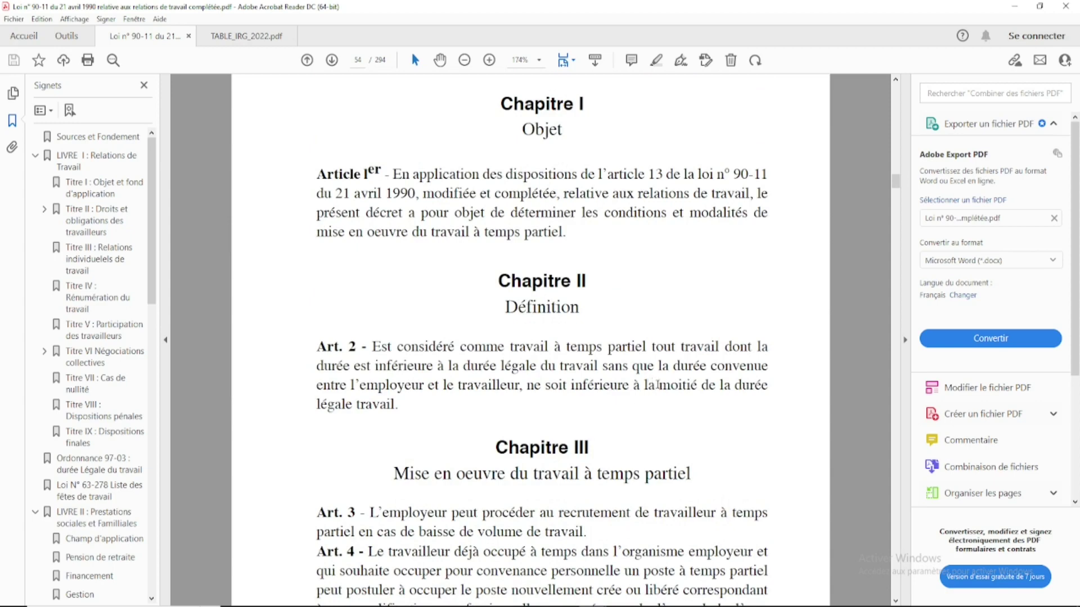
pyautogui.hotkey('alt', 'Tab')
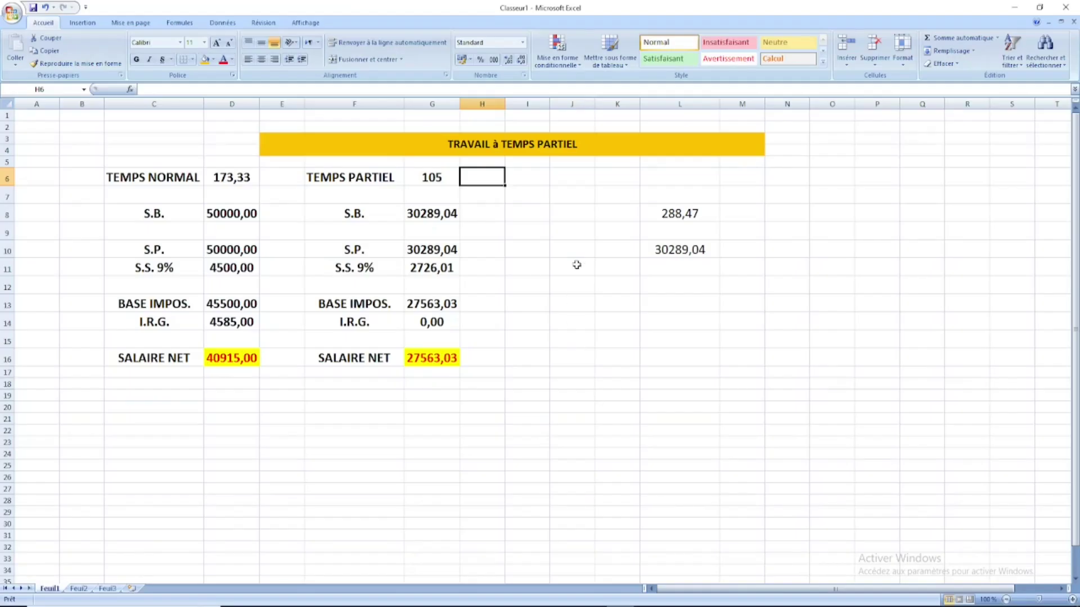